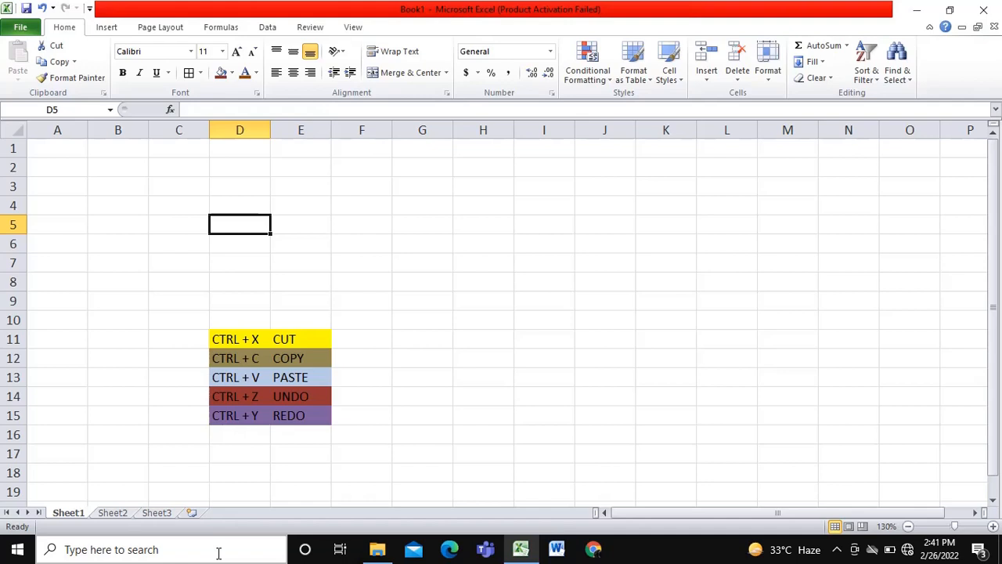
pyautogui.click(219, 553)
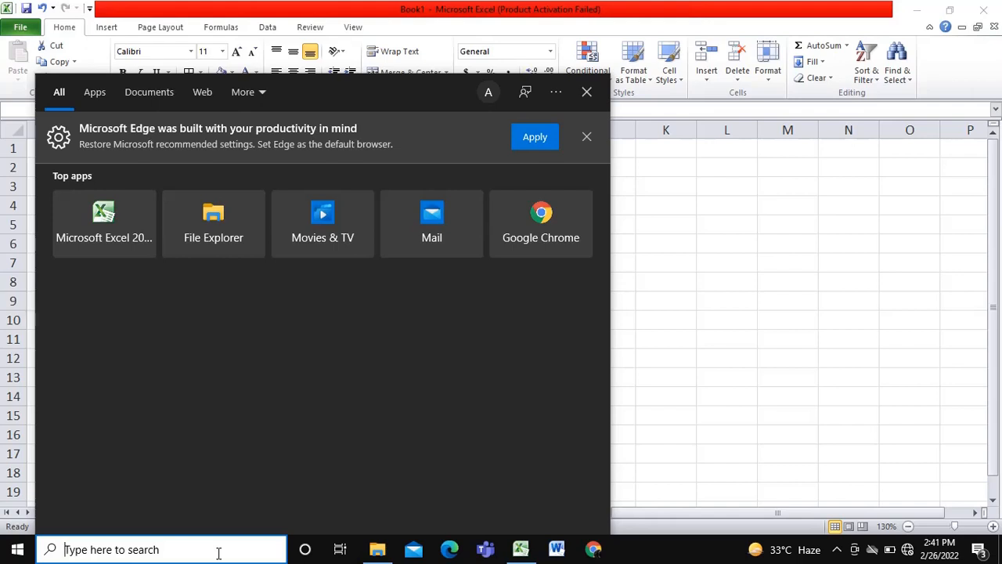
pyautogui.click(712, 448)
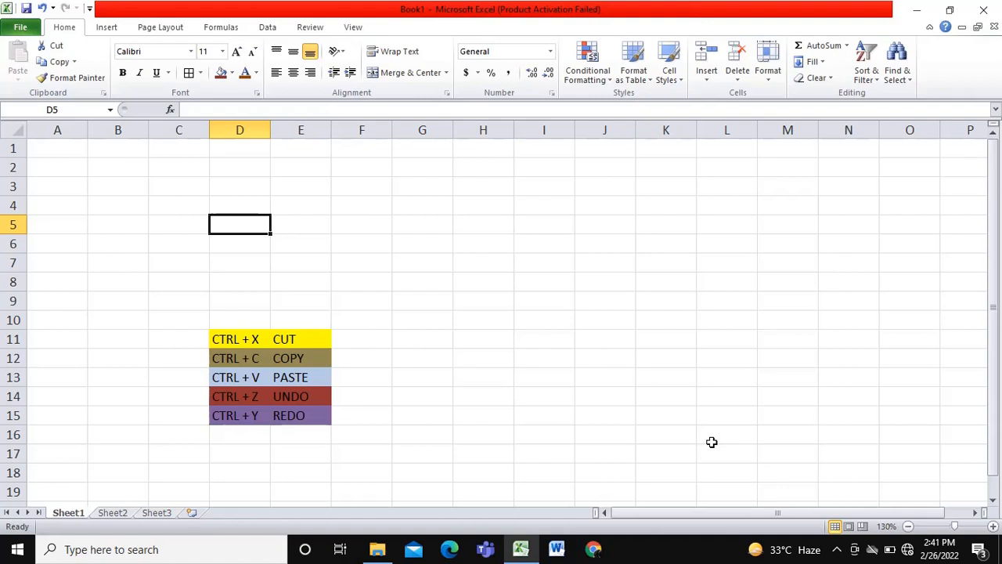
pyautogui.click(348, 280)
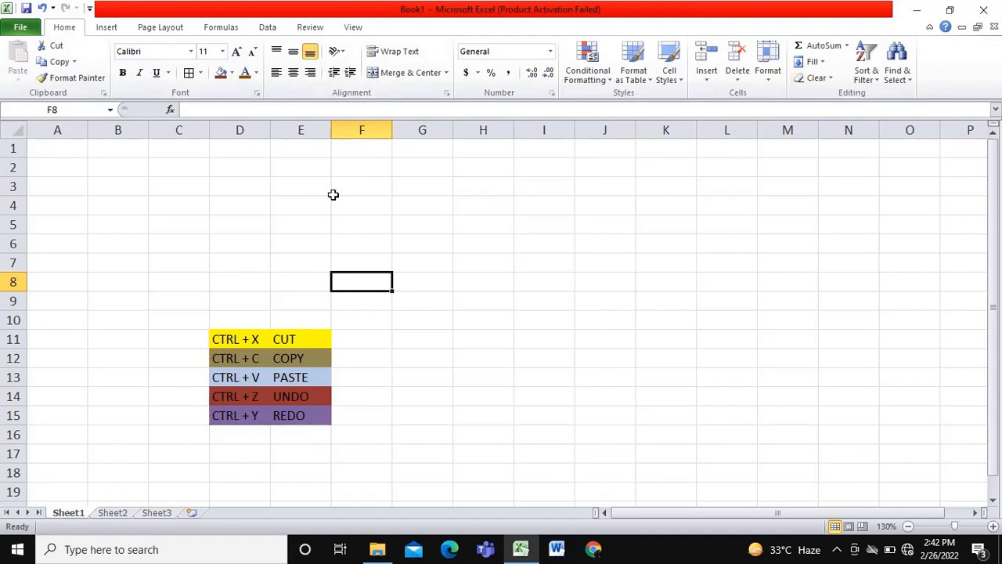
pyautogui.click(201, 204)
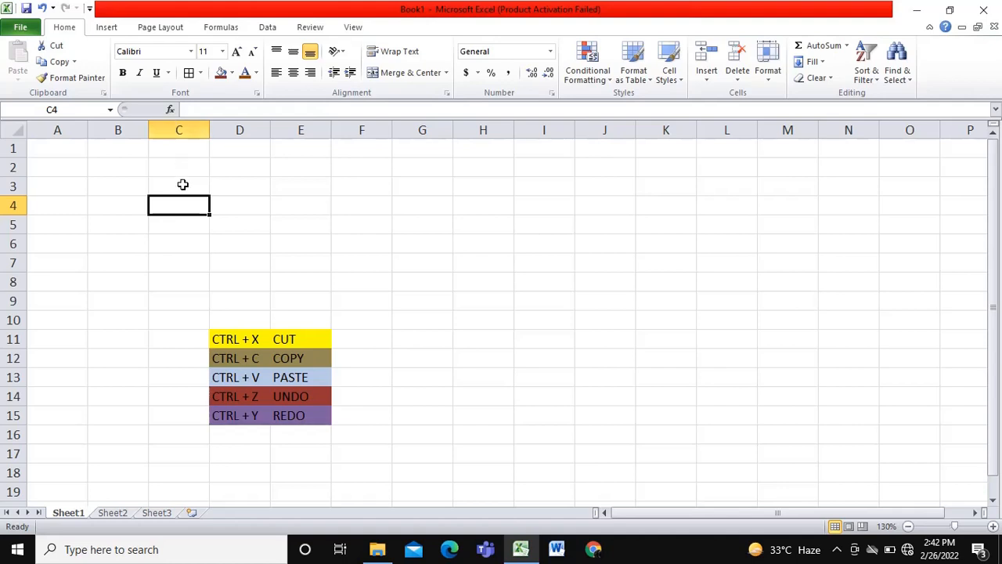
pyautogui.click(245, 204)
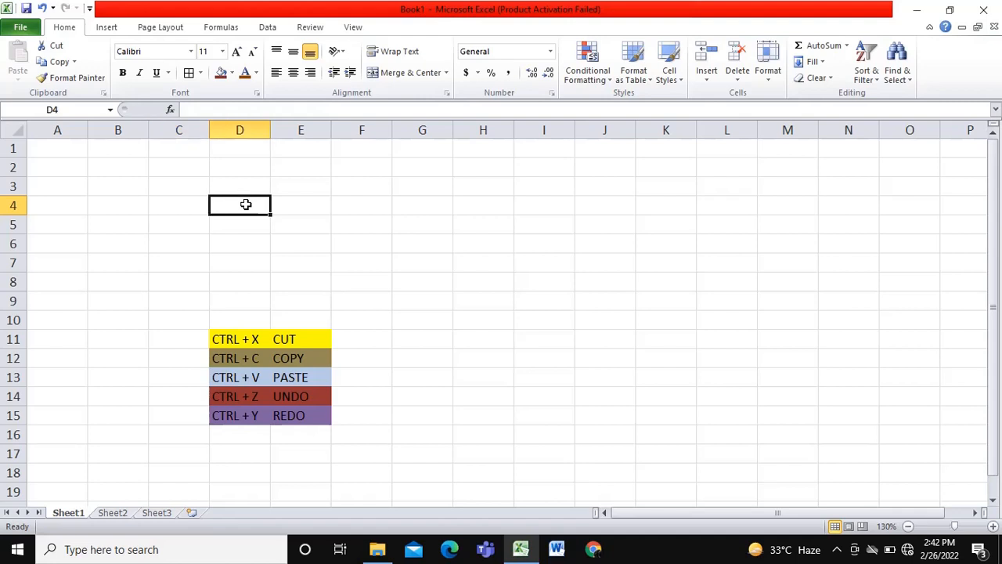
pyautogui.click(421, 179)
pyautogui.click(498, 202)
pyautogui.click(496, 249)
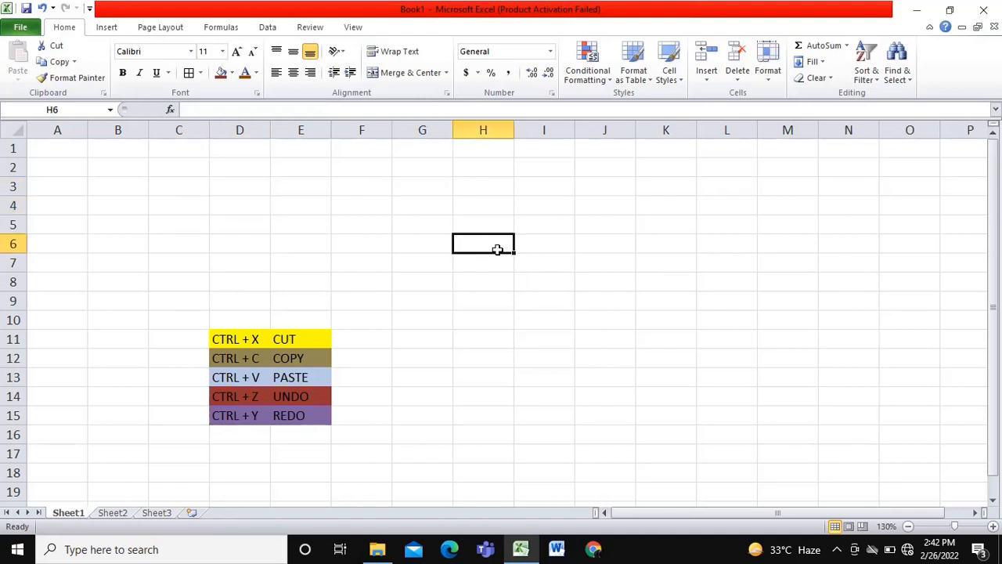
pyautogui.click(235, 218)
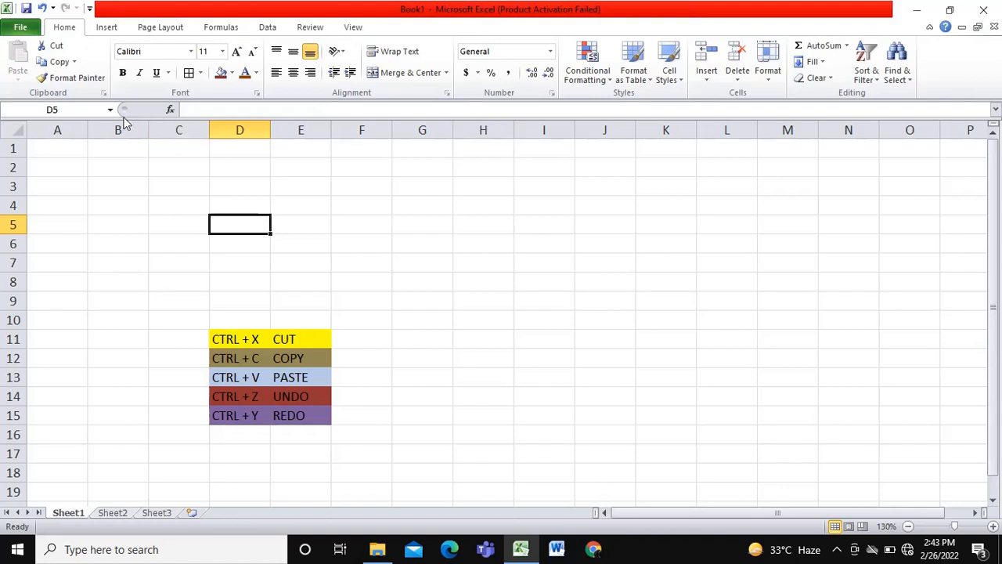
# - Highlight columns A to K and column G, followed by rows 1 to 15 and row 8, using their headings
pyautogui.moveTo(66, 121); pyautogui.dragTo(662, 118)
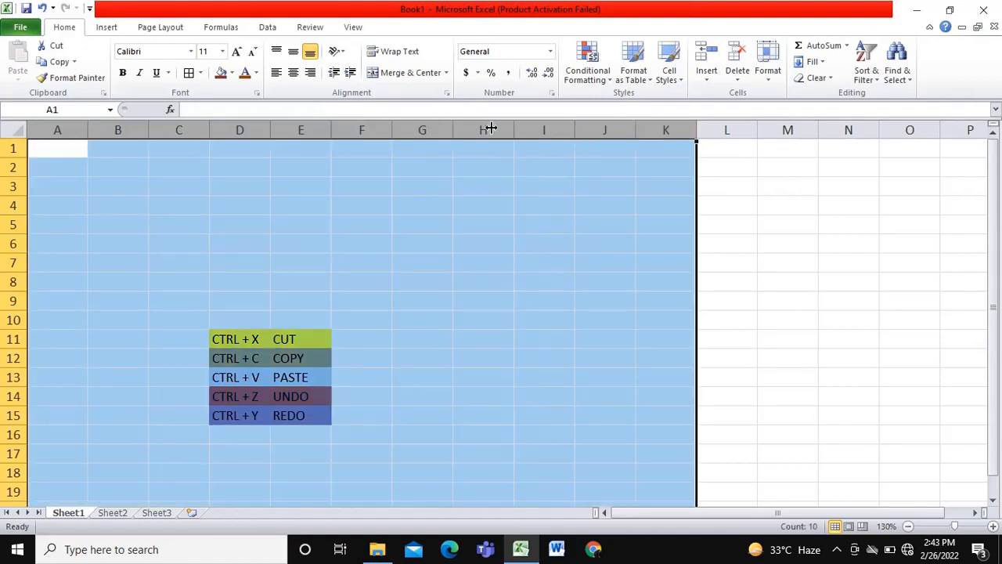
pyautogui.click(412, 130)
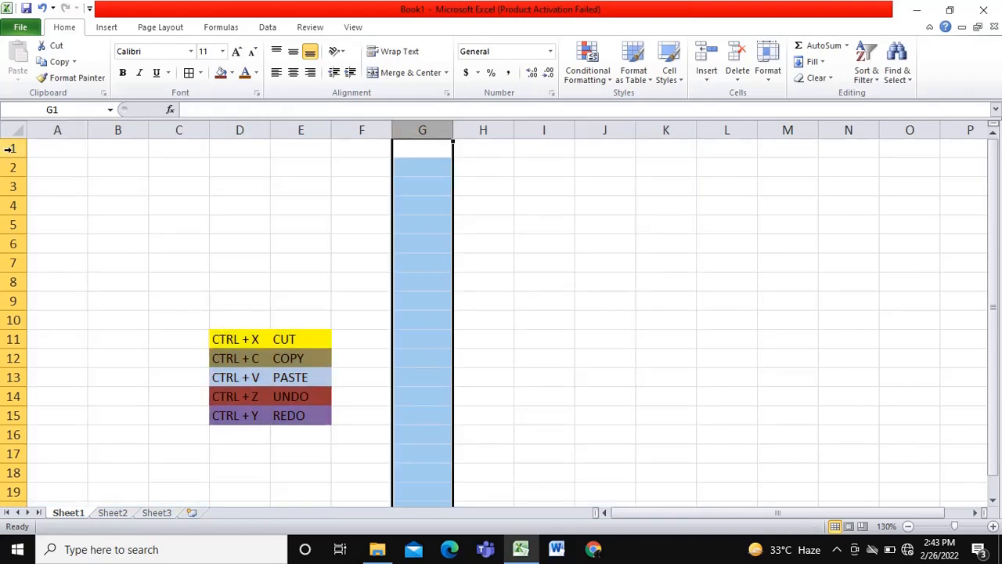
pyautogui.moveTo(9, 148); pyautogui.dragTo(6, 418)
pyautogui.click(5, 281)
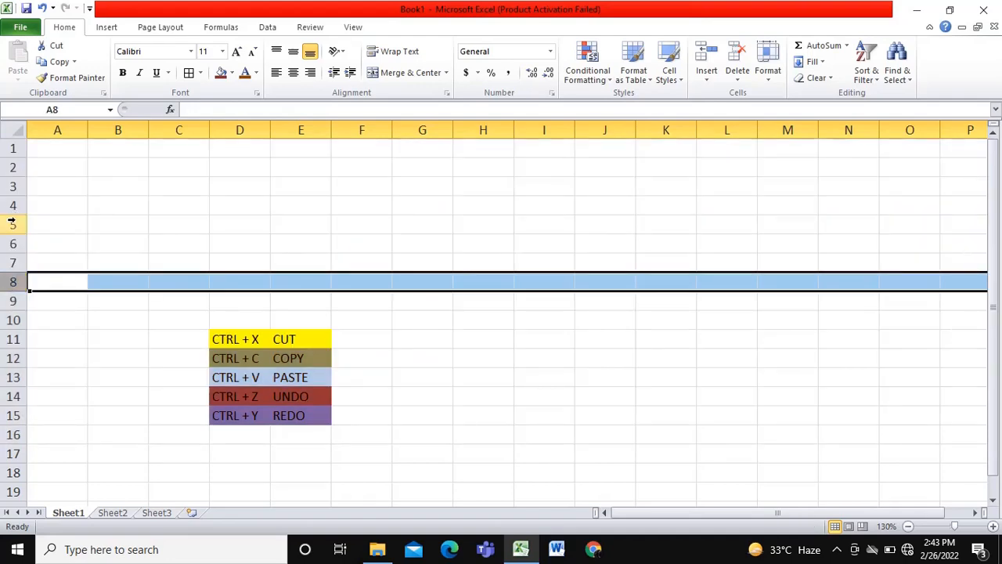
# - Select cells D3, F3, H7, F8 and D5 one after another and examine the cell address in the Name Box
pyautogui.click(240, 193)
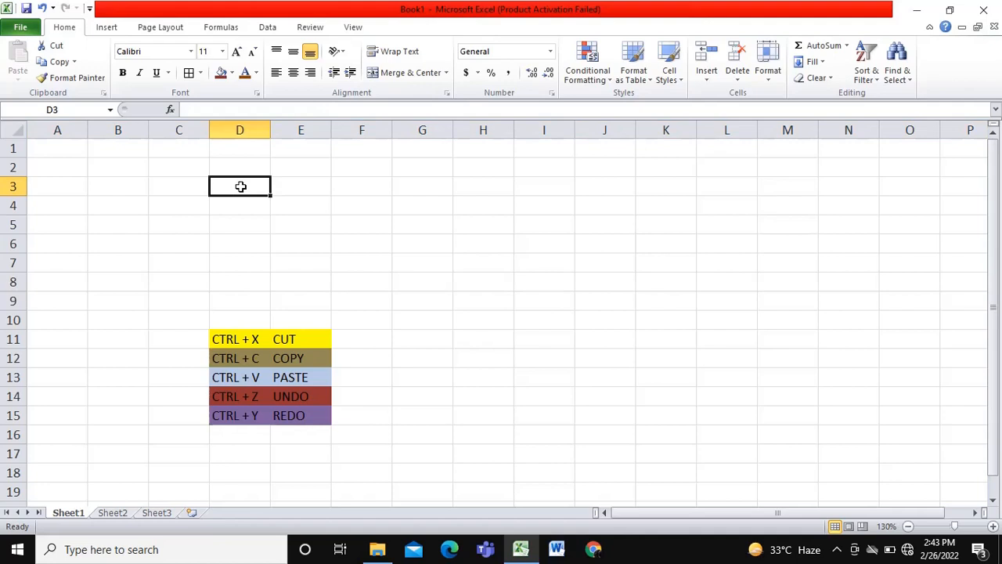
pyautogui.click(349, 193)
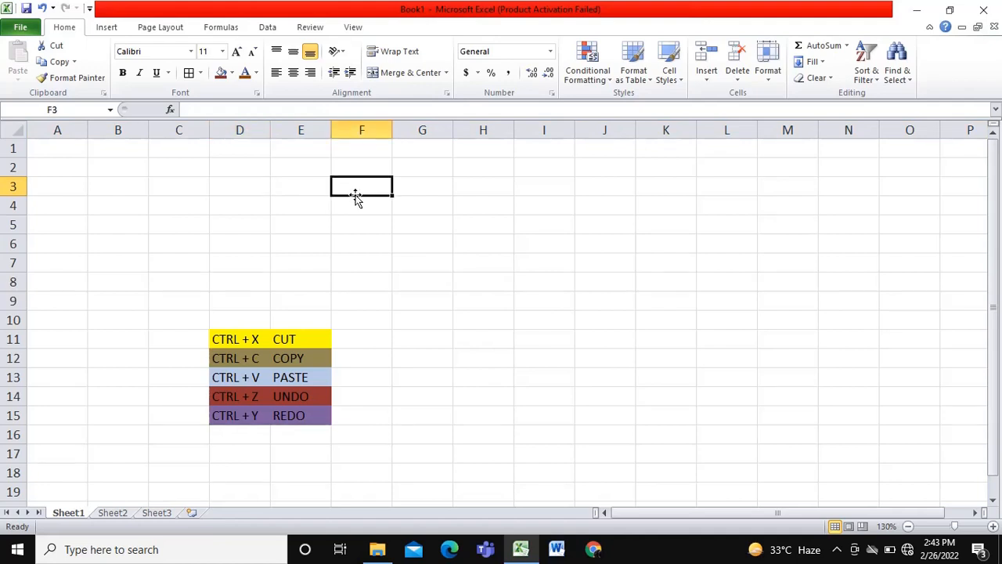
pyautogui.click(472, 260)
pyautogui.click(355, 279)
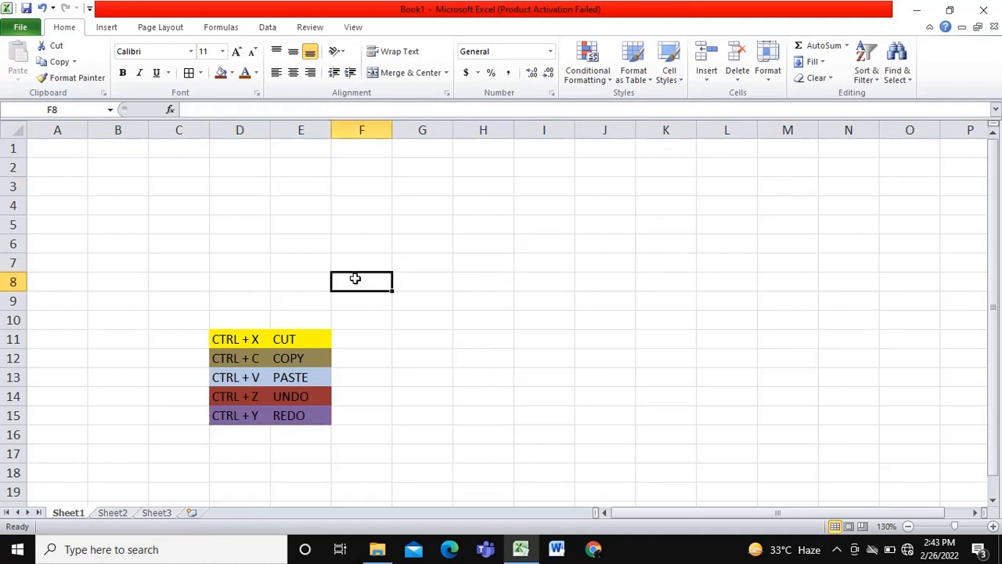
pyautogui.click(226, 232)
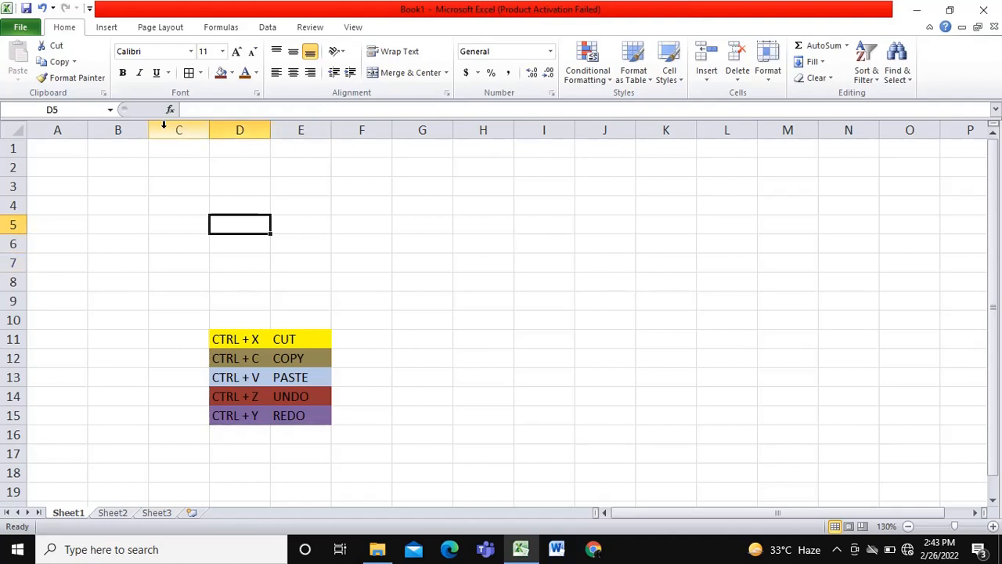
pyautogui.click(64, 109)
pyautogui.click(64, 109)
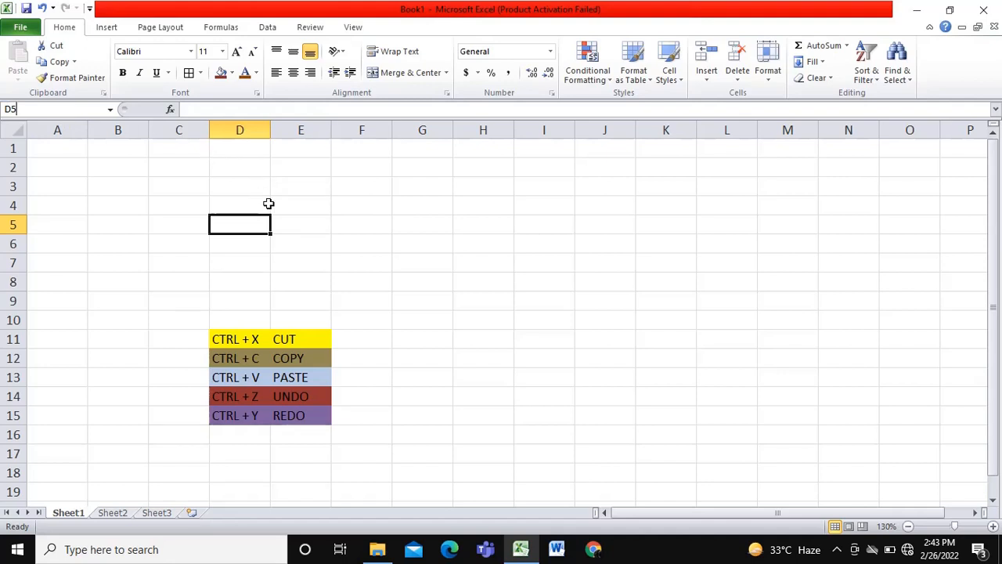
# - Enter CAT in cell E4 through the formula bar and check the cell's content there
pyautogui.click(310, 209)
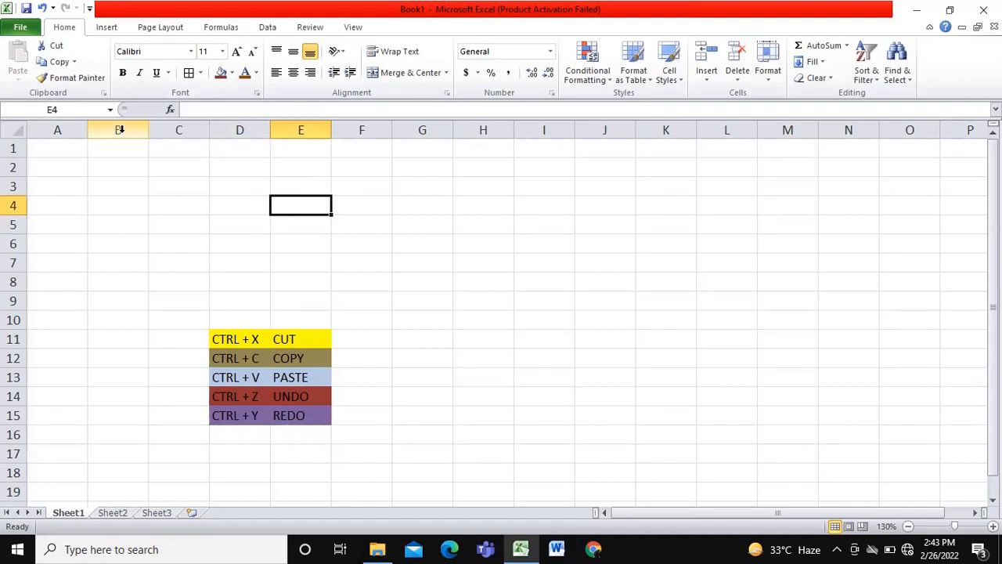
pyautogui.click(226, 110)
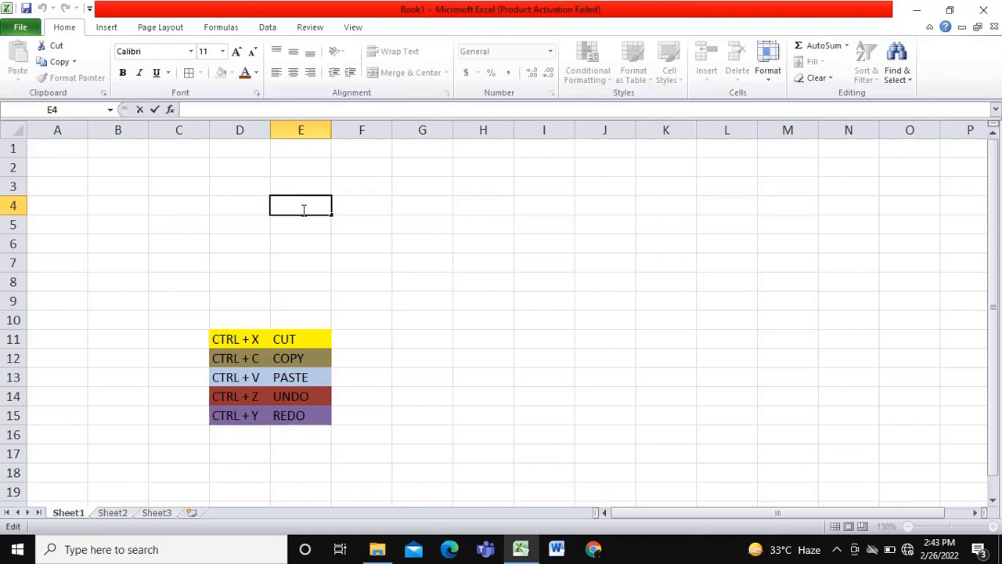
pyautogui.write('CAT')
pyautogui.press('Return')
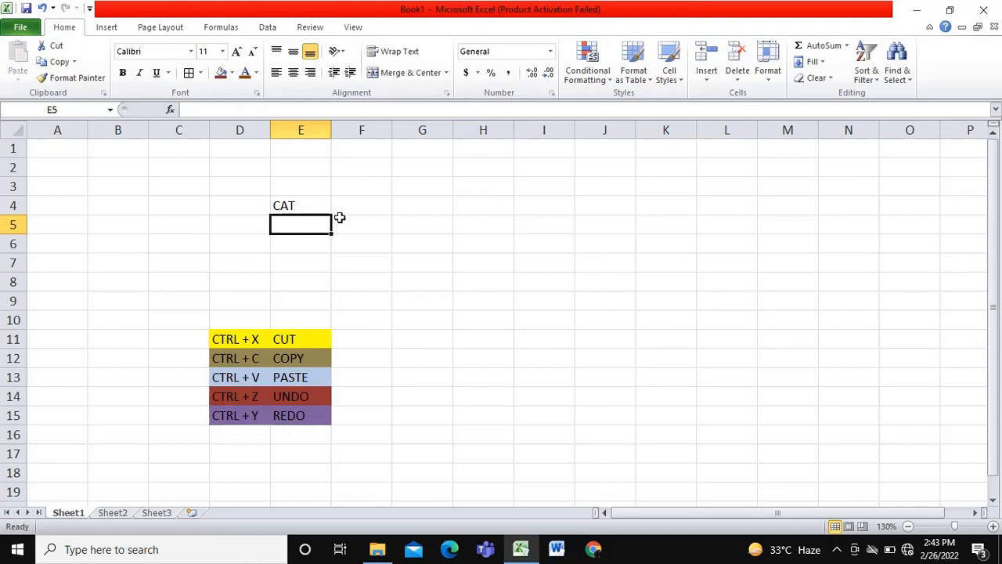
pyautogui.click(307, 207)
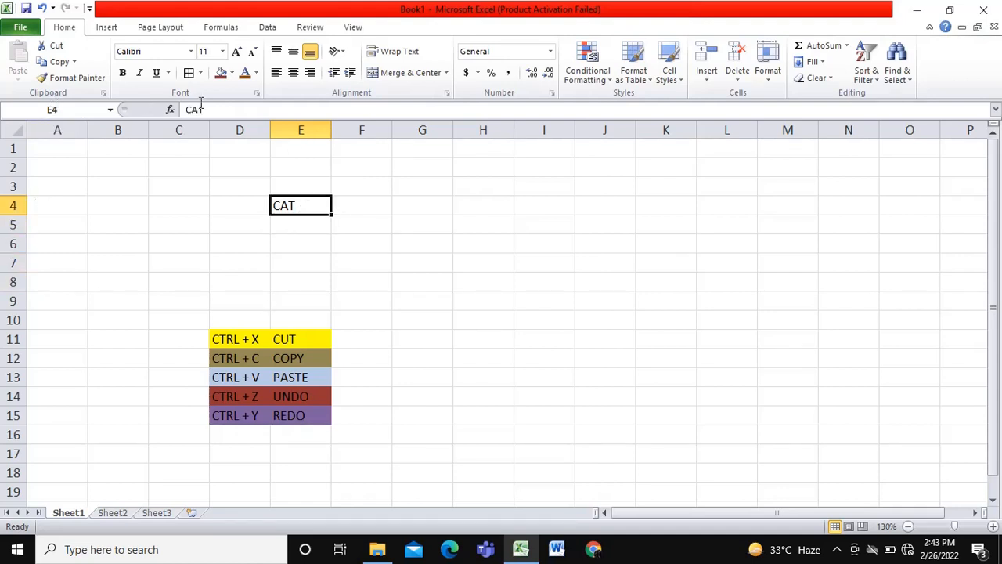
pyautogui.click(234, 109)
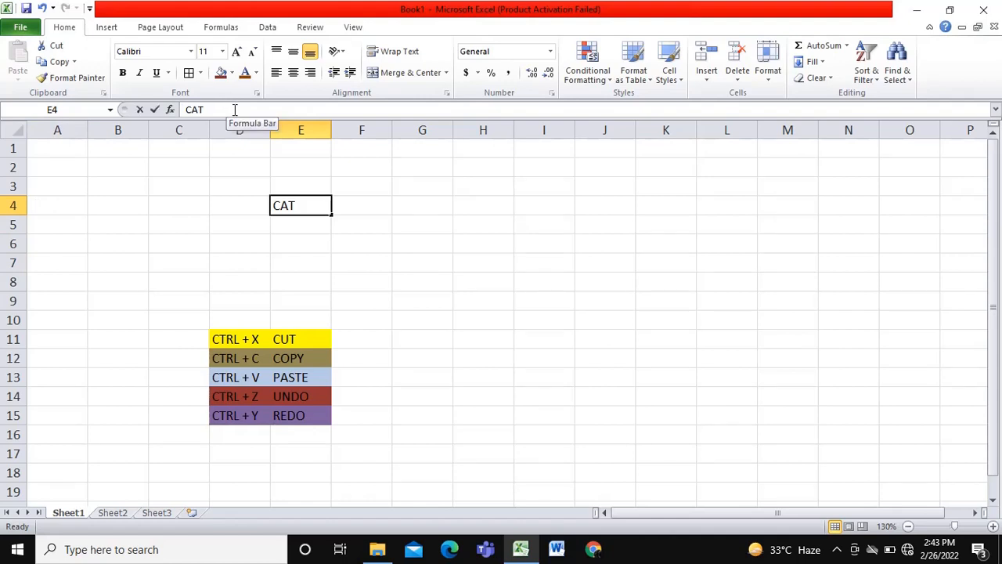
pyautogui.click(381, 242)
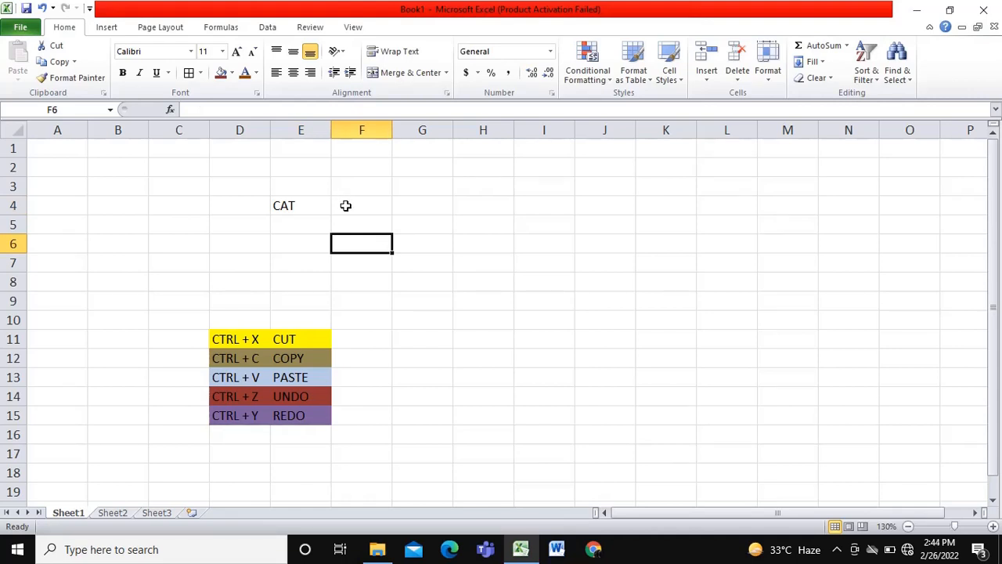
# - Enter DOG in cell F5, diagonally below the CAT cell
pyautogui.click(309, 245)
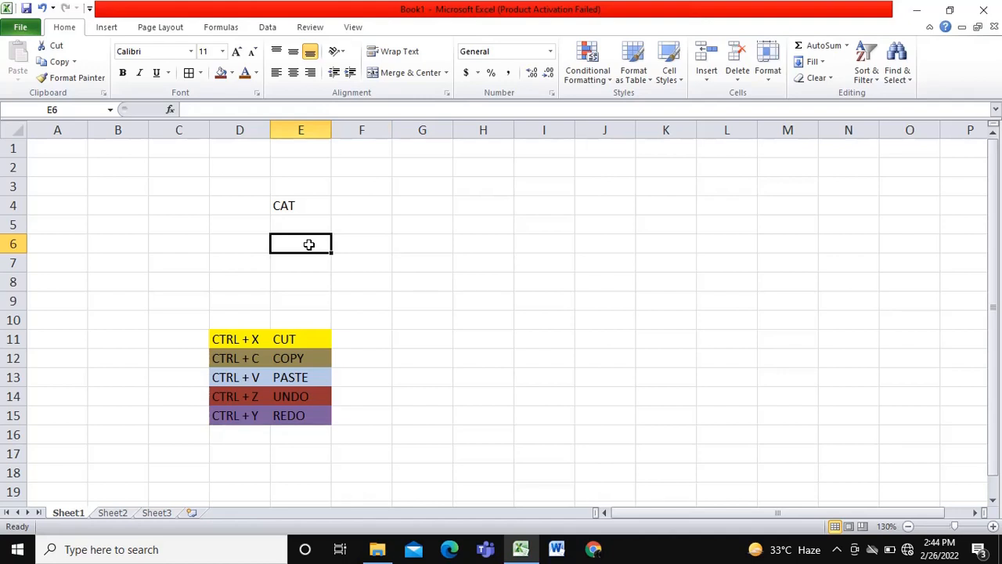
pyautogui.click(373, 204)
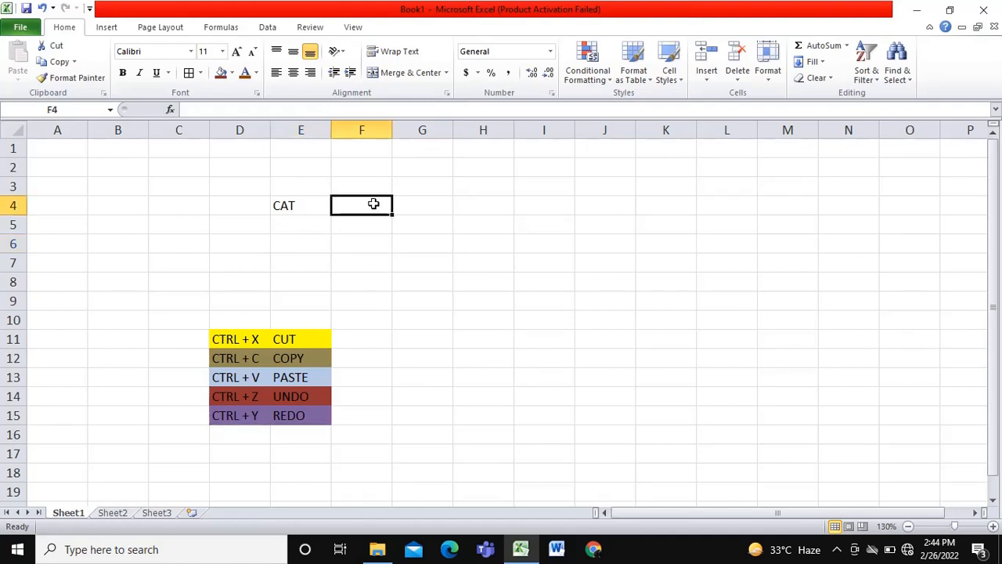
pyautogui.click(374, 226)
pyautogui.write('DOG')
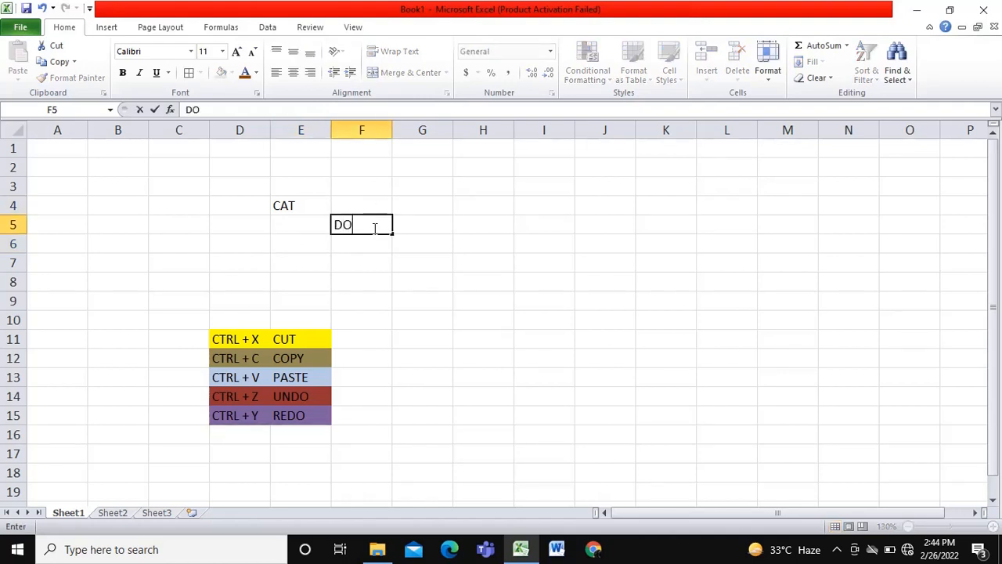
# - Enter the number 1 in cell F4 and the number 2 in cell E5
pyautogui.click(361, 203)
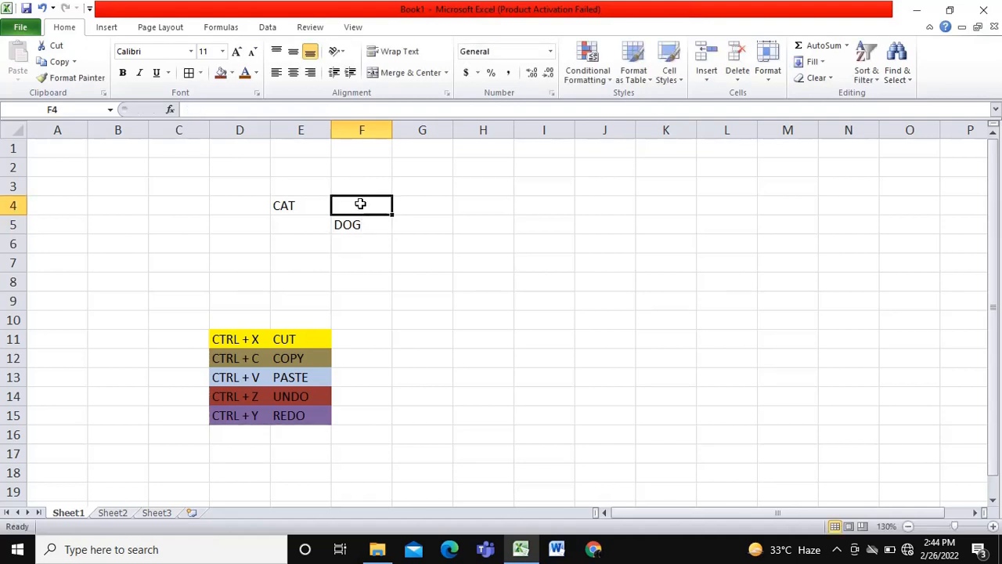
pyautogui.write('1')
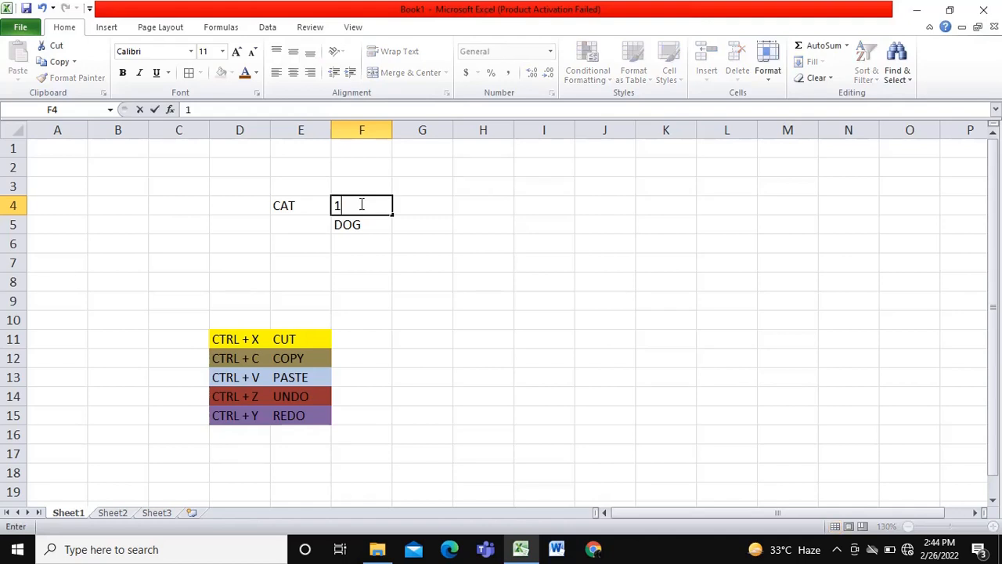
pyautogui.click(307, 223)
pyautogui.write('2')
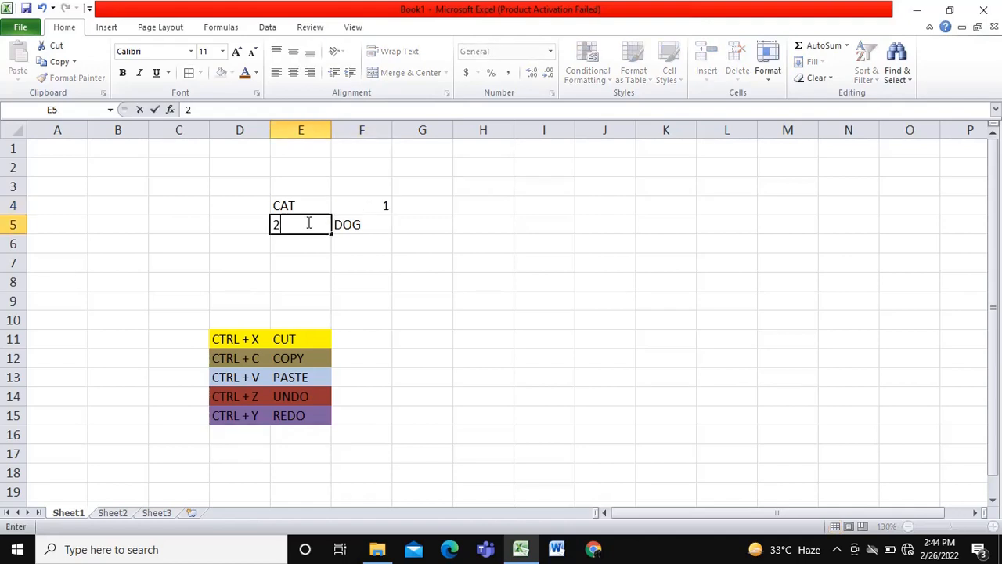
pyautogui.click(443, 249)
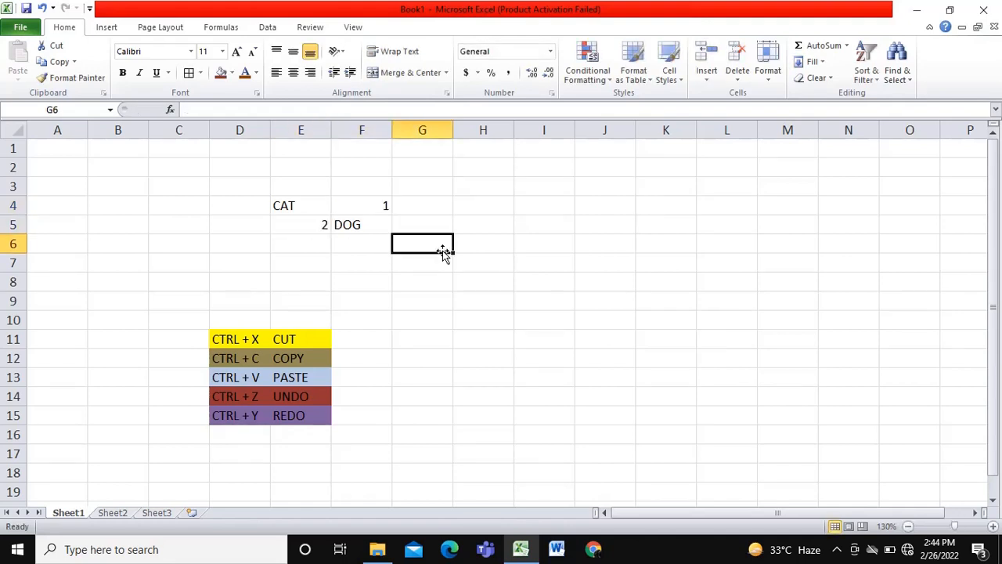
# - Enter the number 3 in cell G4 and the number 4 in cell G5
pyautogui.click(427, 207)
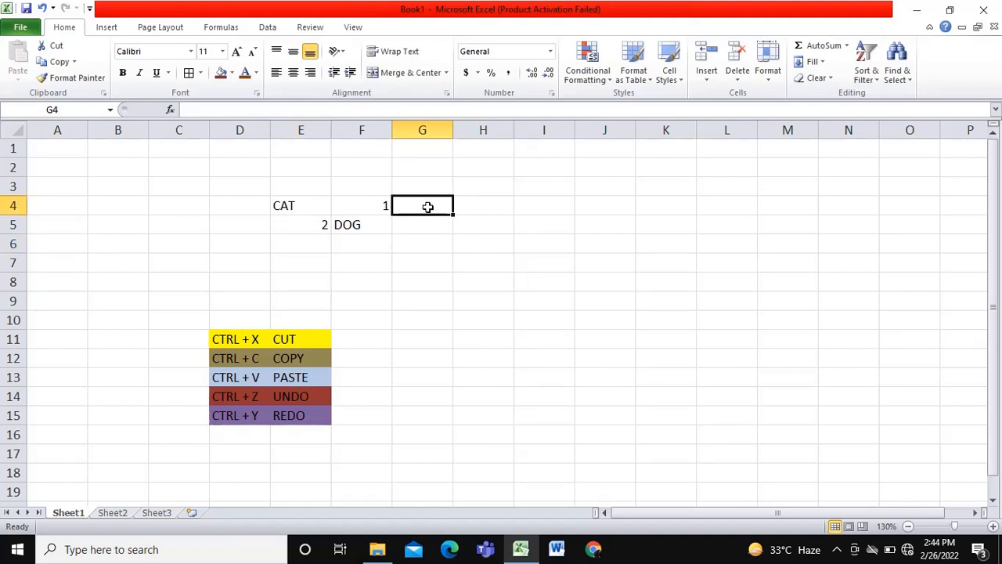
pyautogui.write('3')
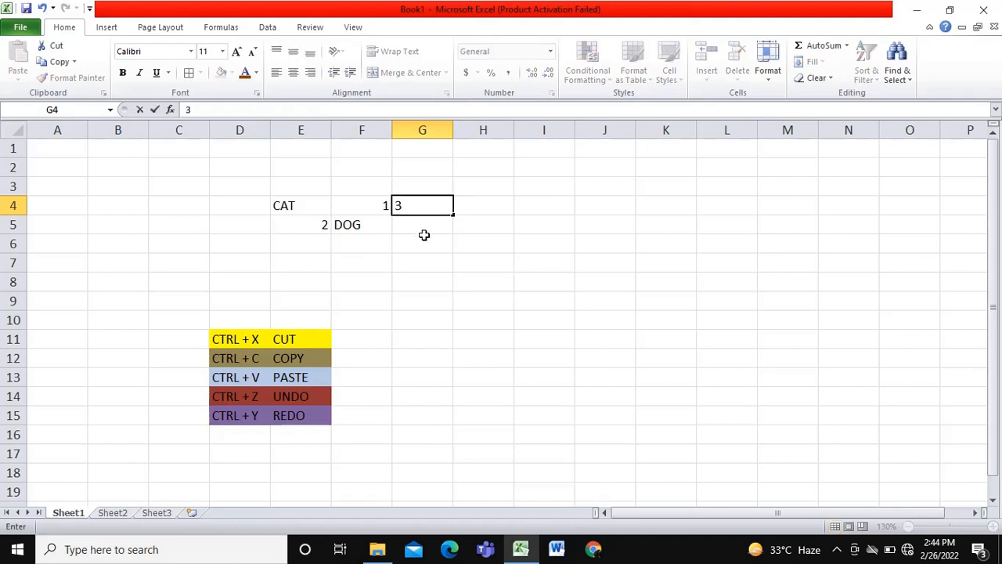
pyautogui.click(423, 226)
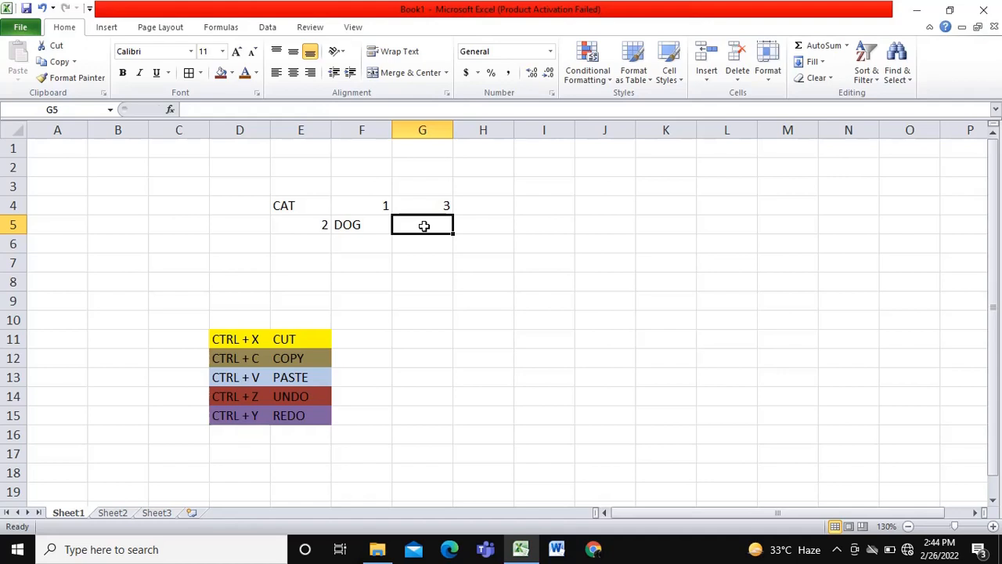
pyautogui.write('4')
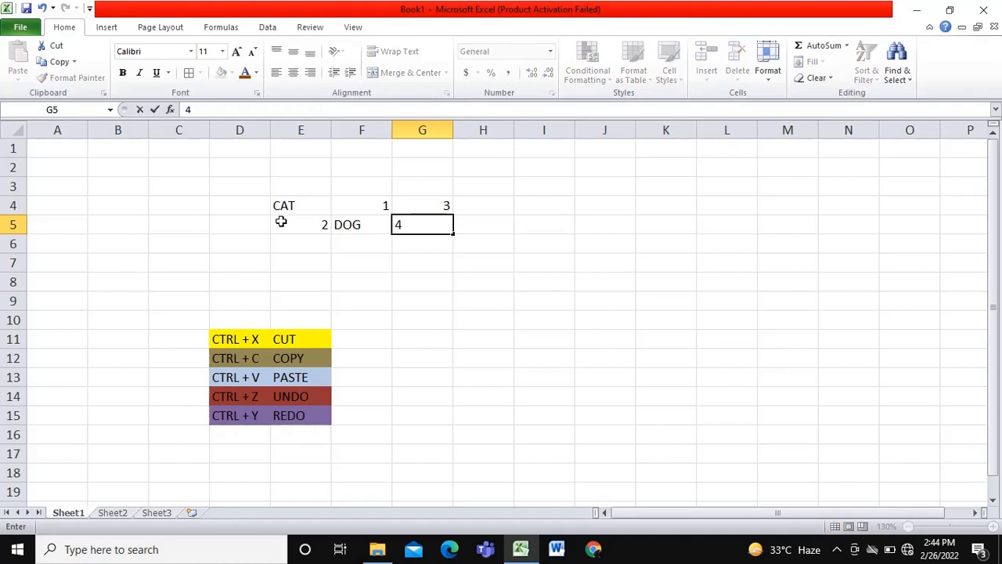
# - Enter RAT in cell D4, beside the CAT cell
pyautogui.click(249, 204)
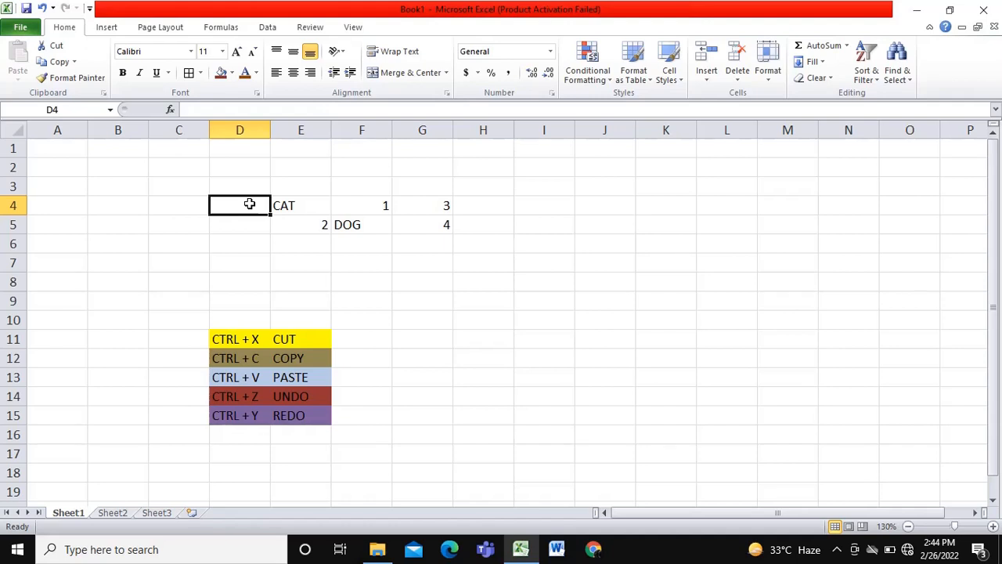
pyautogui.write('RAT')
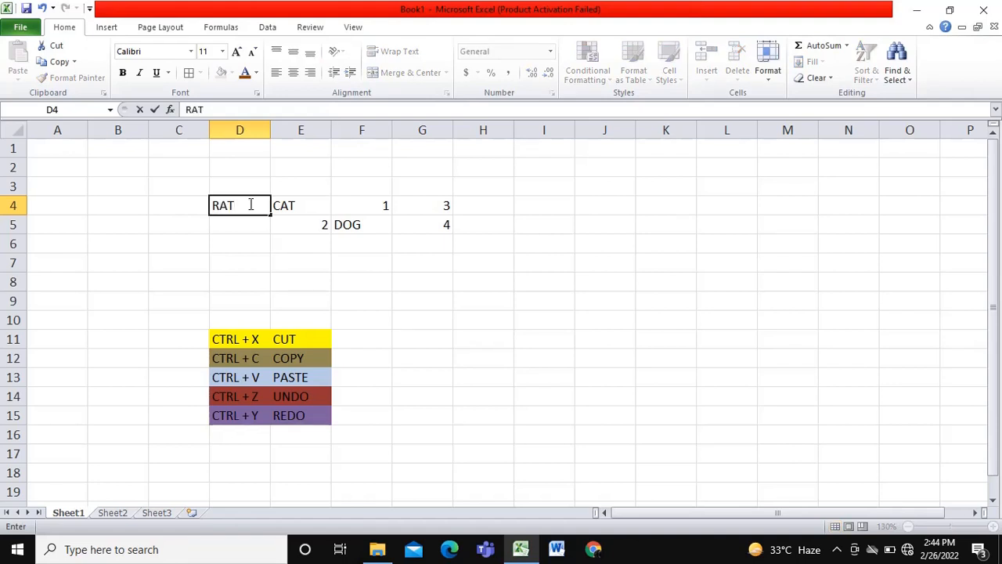
pyautogui.press('Return')
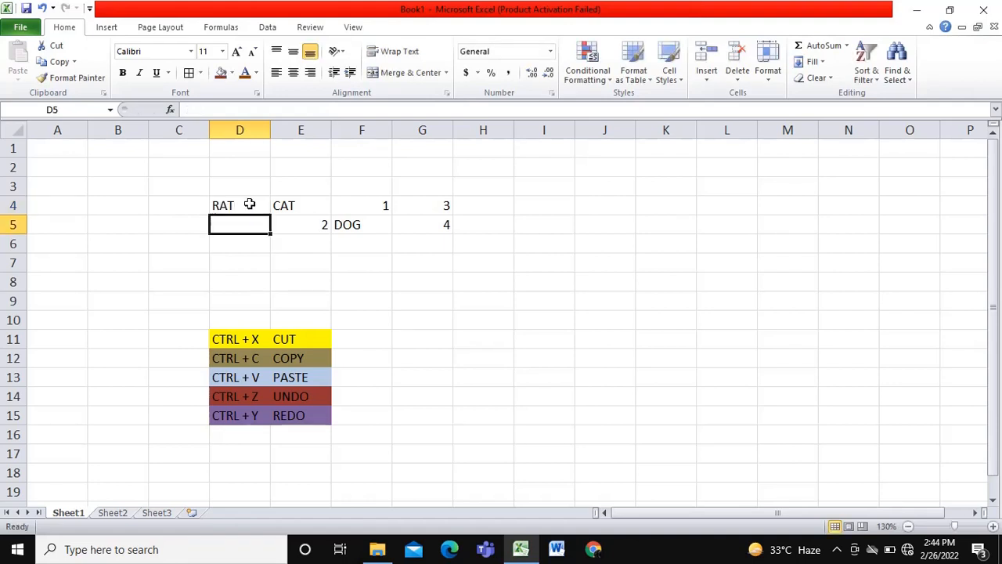
# - Enter SNAKE in cell D5, directly below the RAT cell
pyautogui.write('SNA')
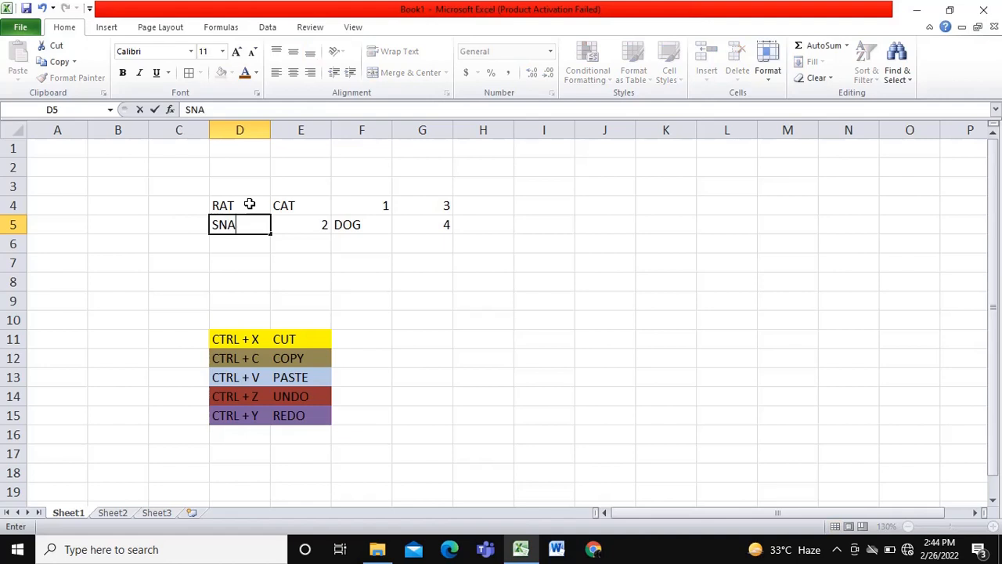
pyautogui.write('KE')
pyautogui.press('Return')
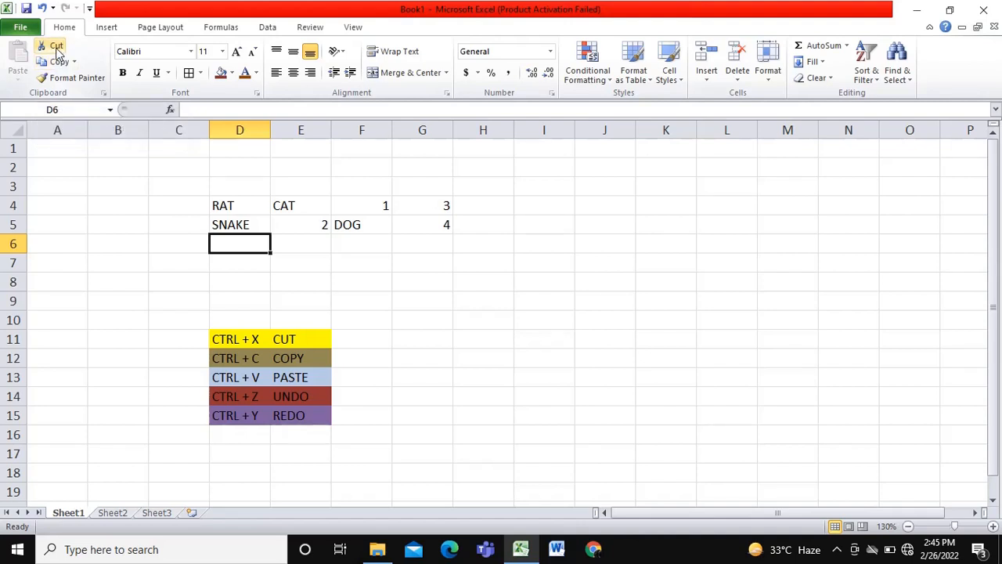
# - Cut SNAKE from cell D5 and paste it into cell D6
pyautogui.click(229, 220)
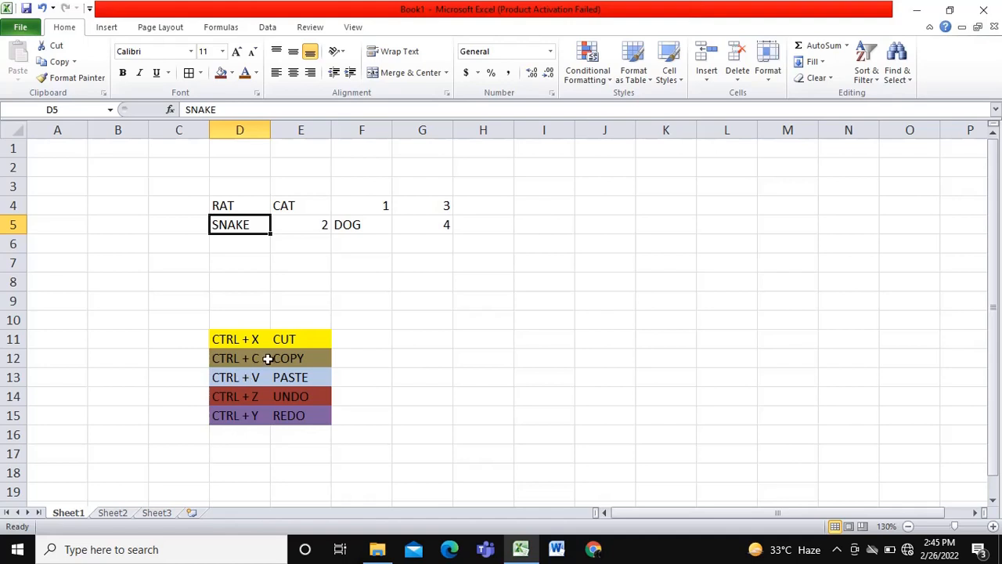
pyautogui.hotkey('ctrl', 'c')
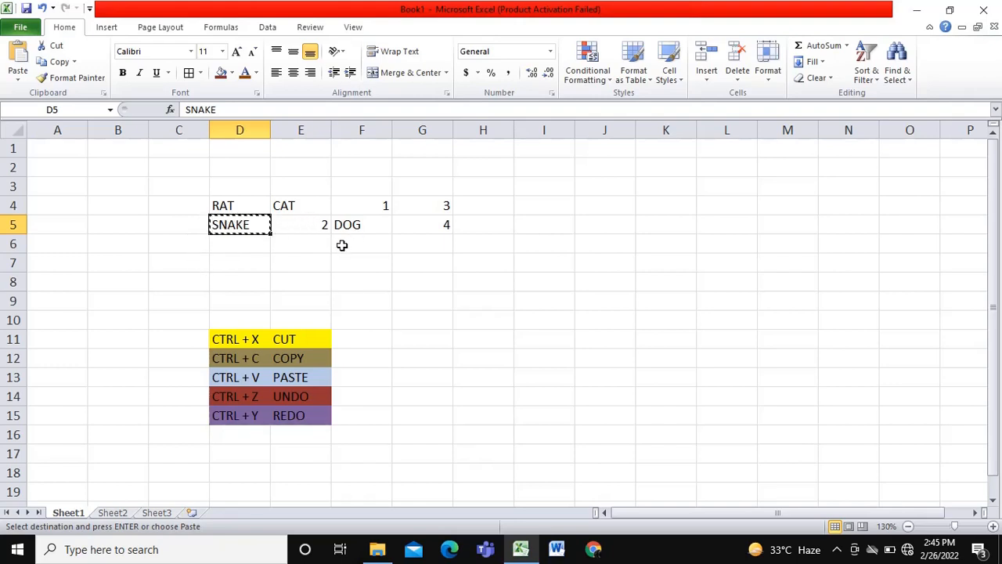
pyautogui.click(243, 246)
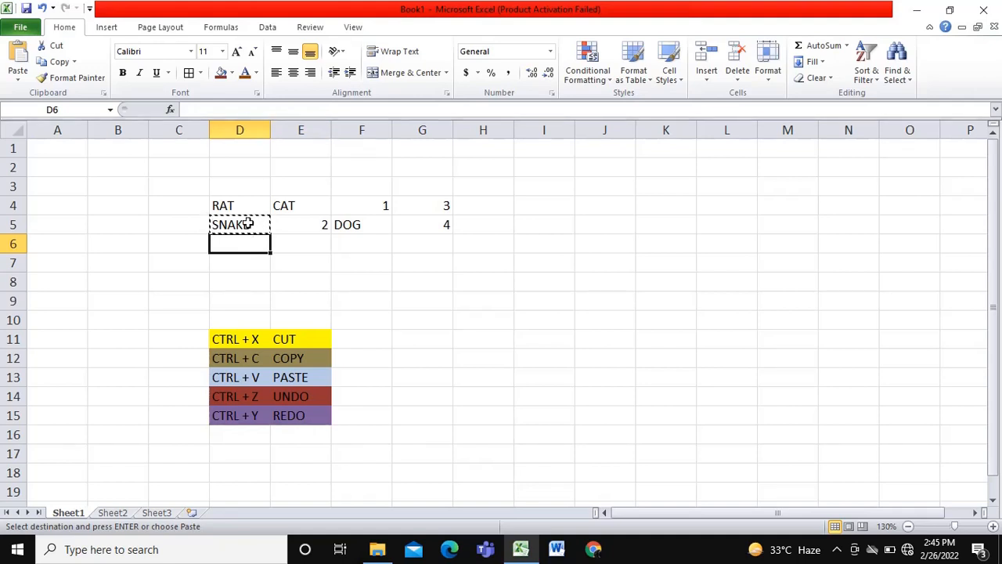
pyautogui.click(247, 224)
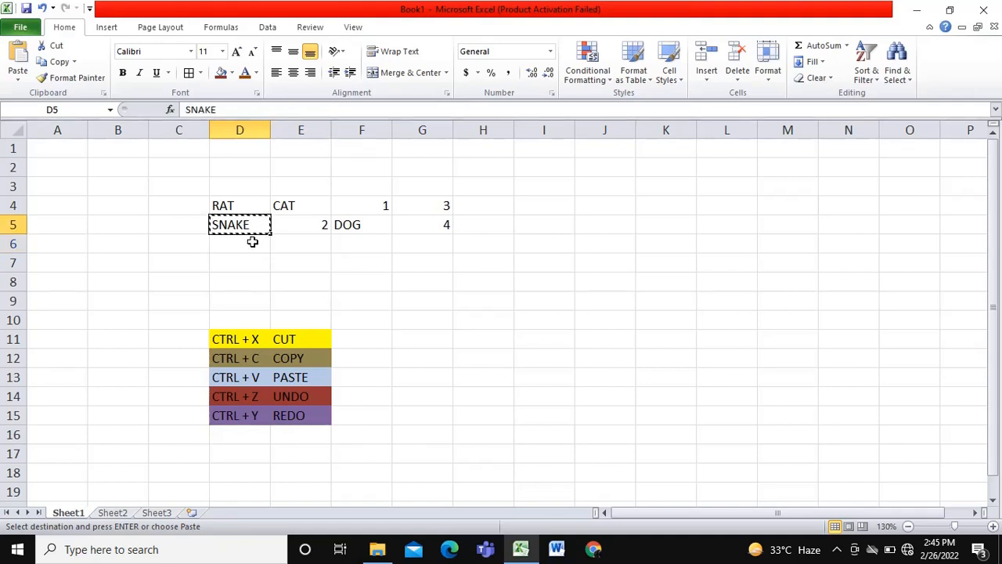
pyautogui.click(252, 242)
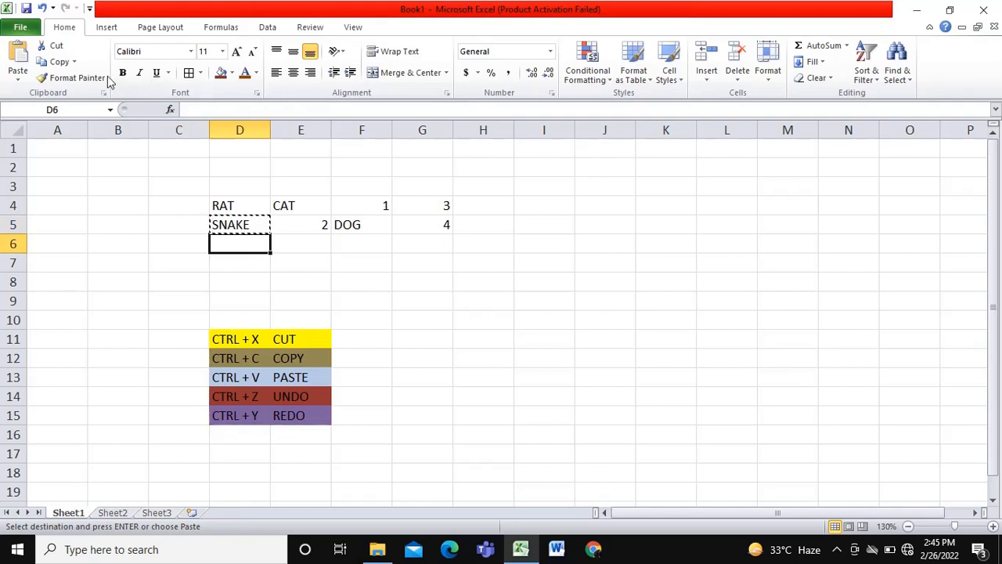
pyautogui.click(17, 63)
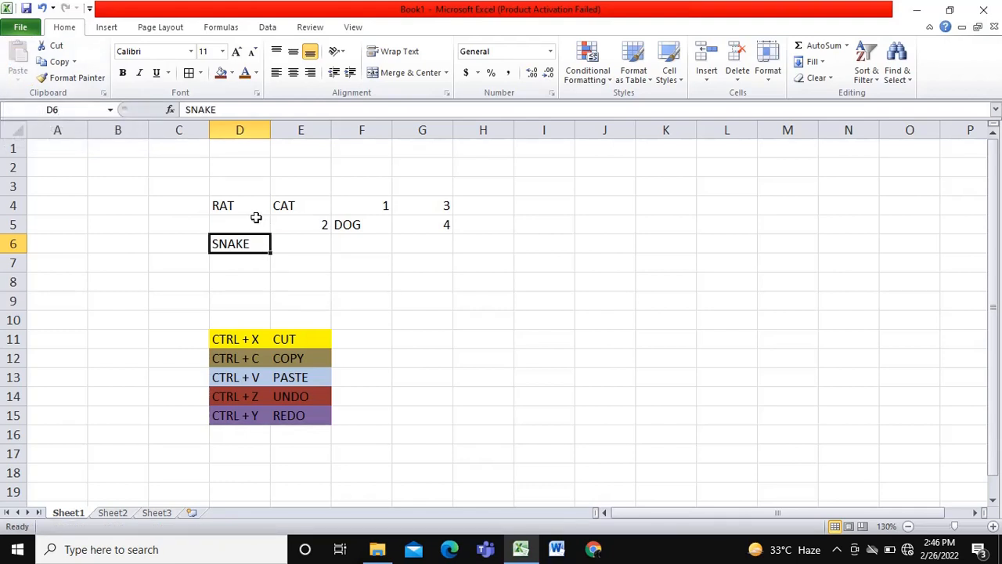
# - Cut DOG from cell F5 and paste it into the empty cell D5
pyautogui.click(363, 223)
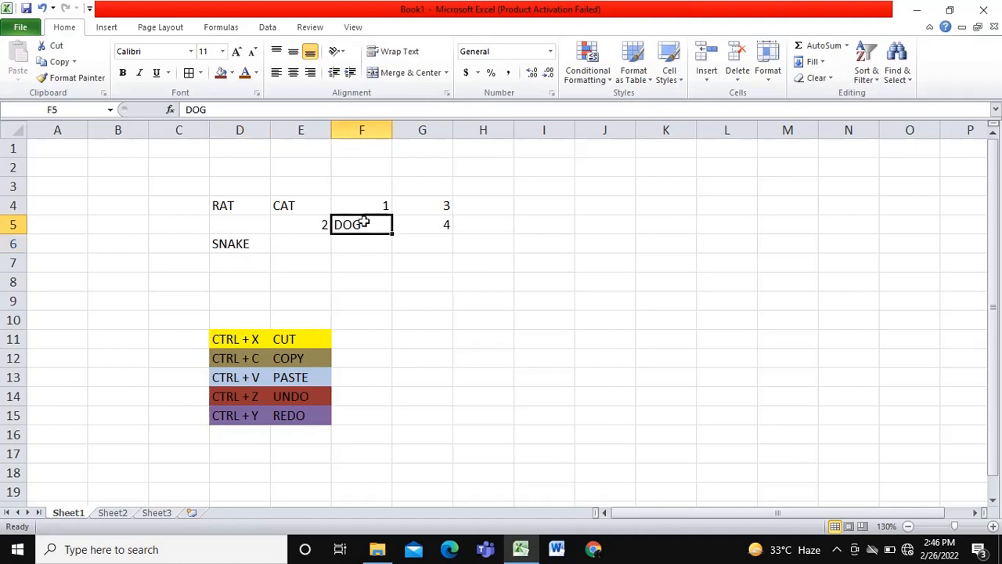
pyautogui.click(61, 47)
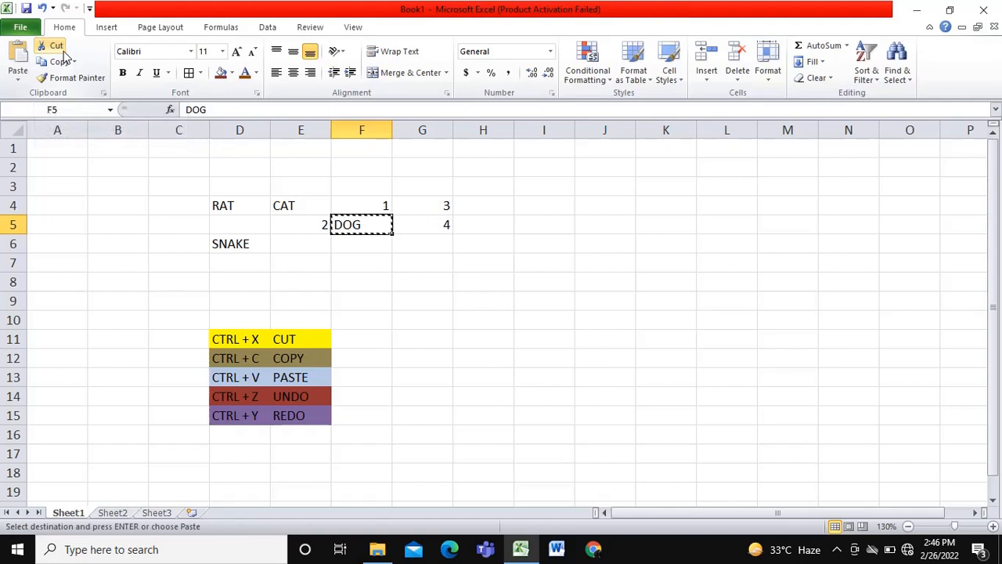
pyautogui.click(243, 225)
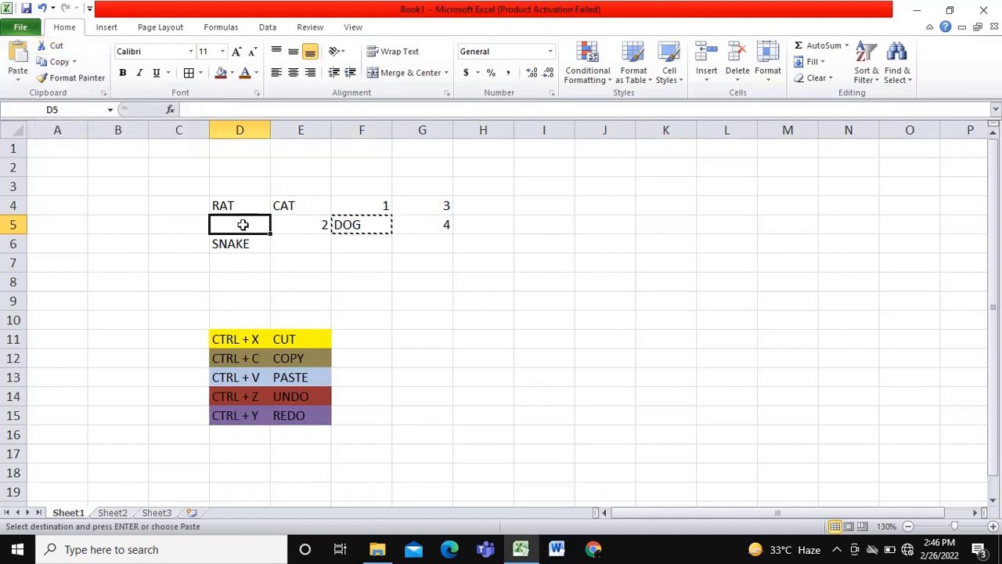
pyautogui.click(24, 60)
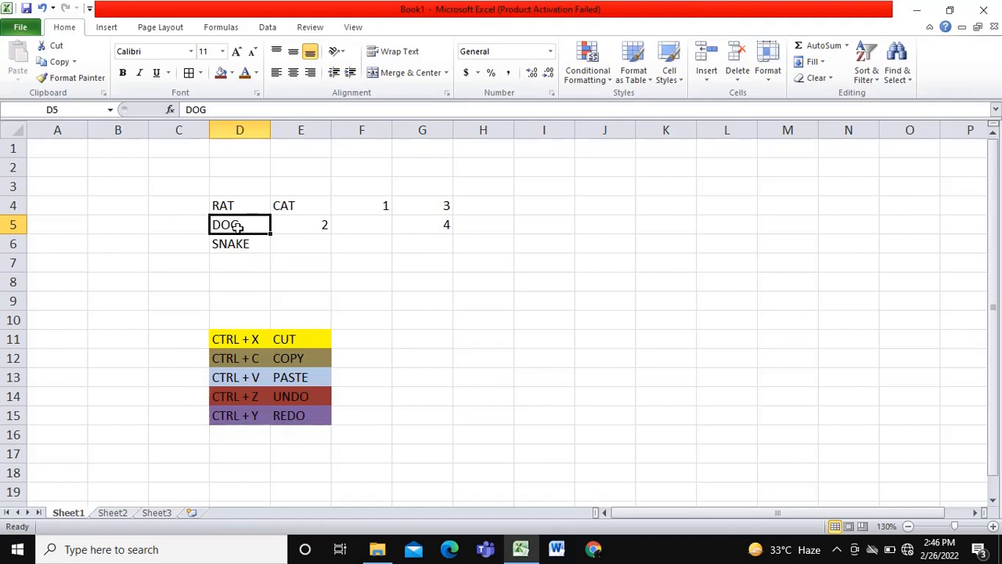
# - Cut DOG from cell D5 and paste it into cell D7, below SNAKE
pyautogui.hotkey('ctrl', 'x')
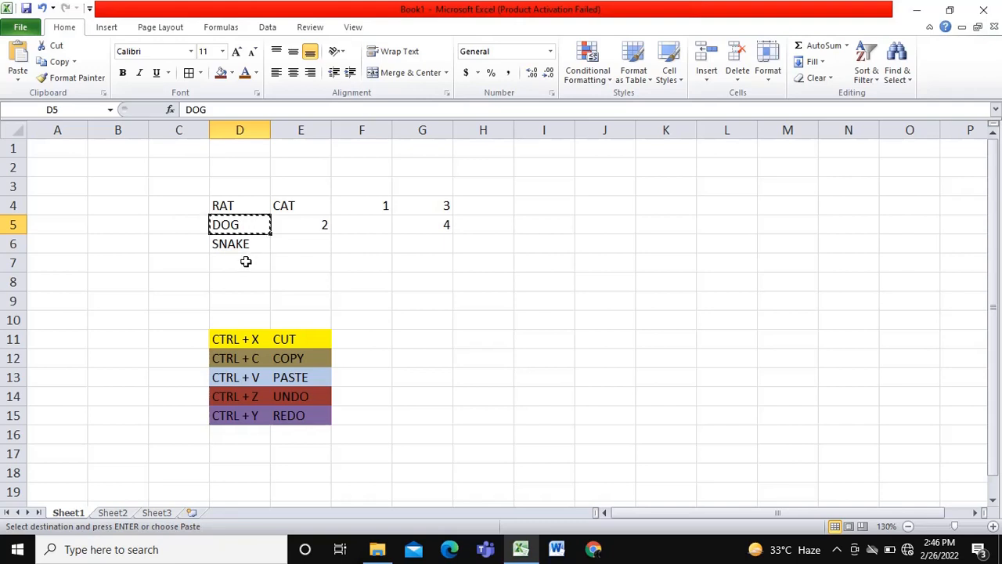
pyautogui.click(246, 262)
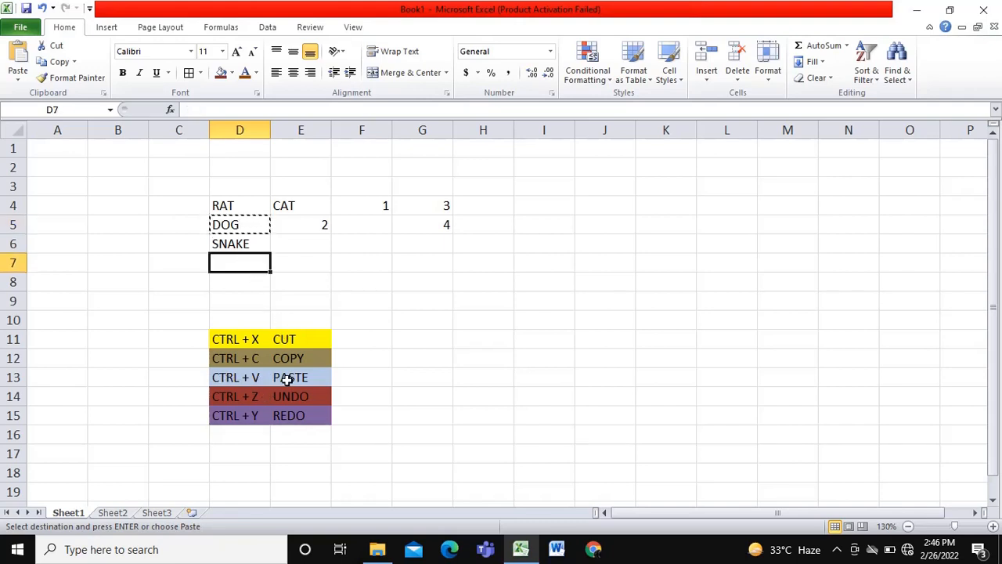
pyautogui.hotkey('ctrl', 'v')
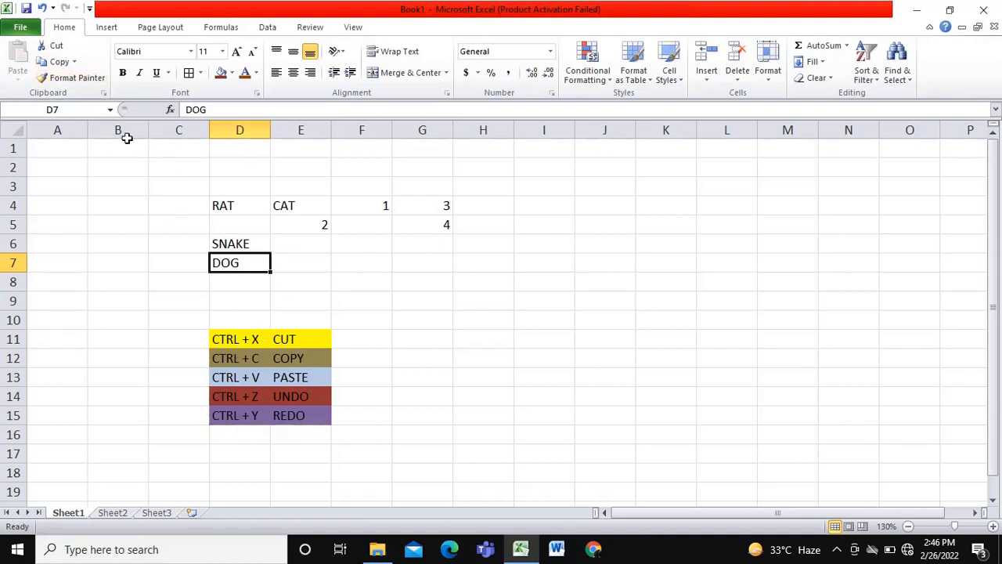
# - Copy DOG from cell D7 and paste it into cell D5
pyautogui.click(57, 61)
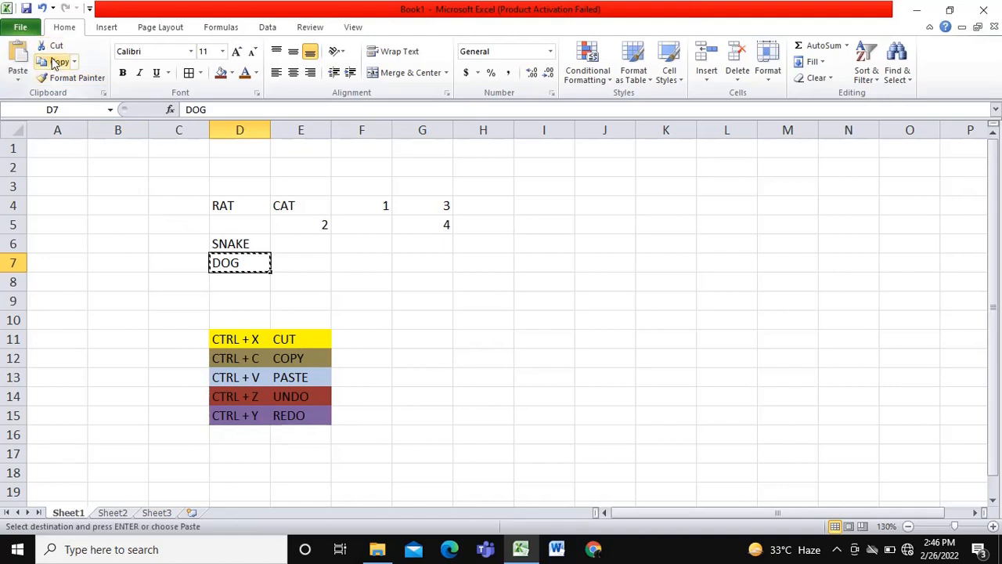
pyautogui.click(234, 222)
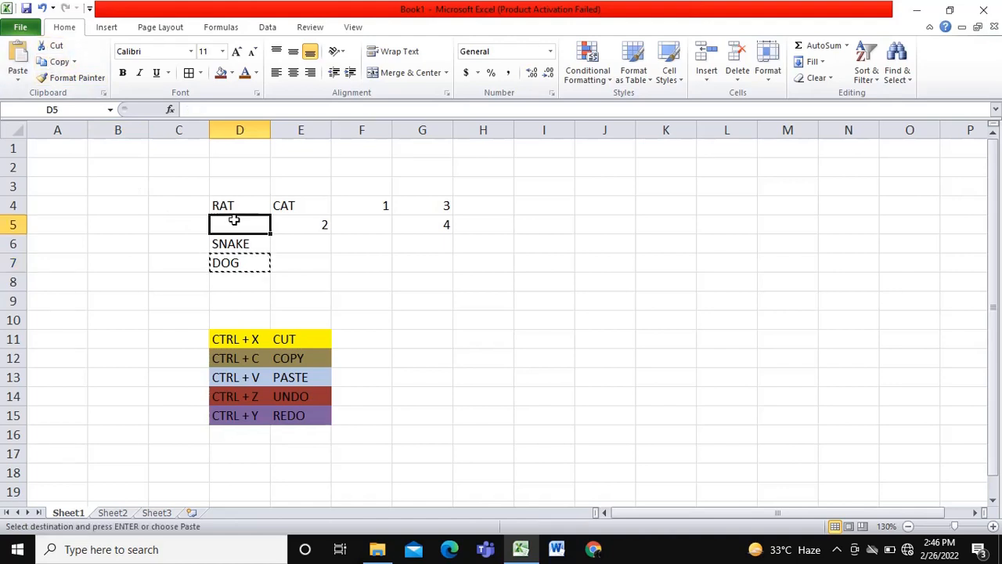
pyautogui.click(11, 55)
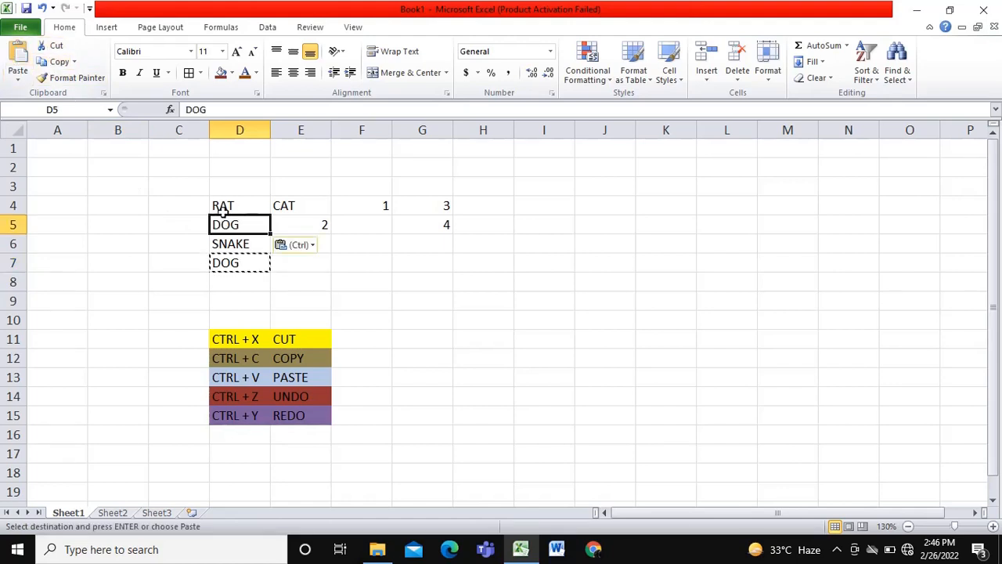
# - Copy DOG from cell D7 and paste it into cell E6, beside SNAKE
pyautogui.click(254, 263)
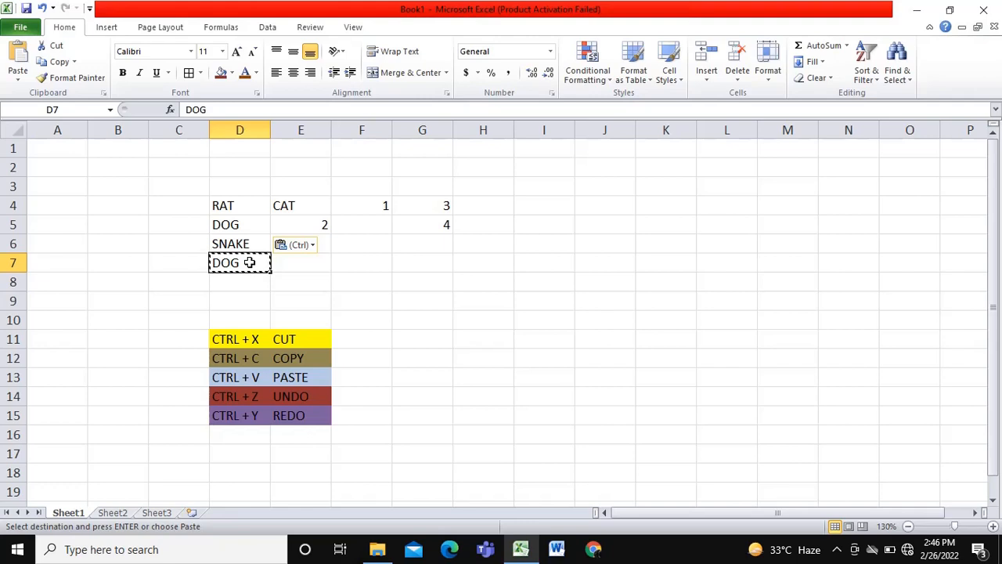
pyautogui.hotkey('ctrl', 'c')
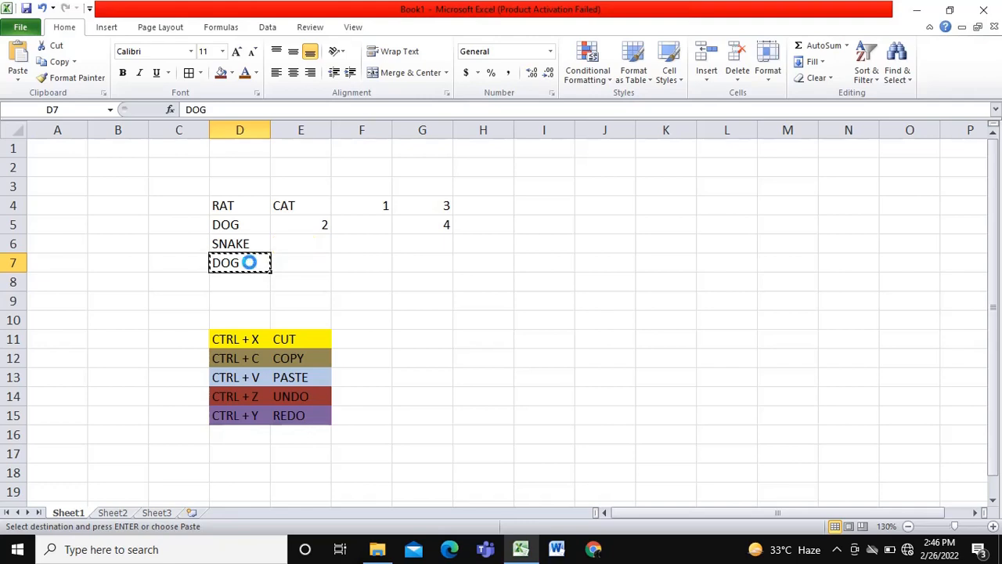
pyautogui.click(309, 244)
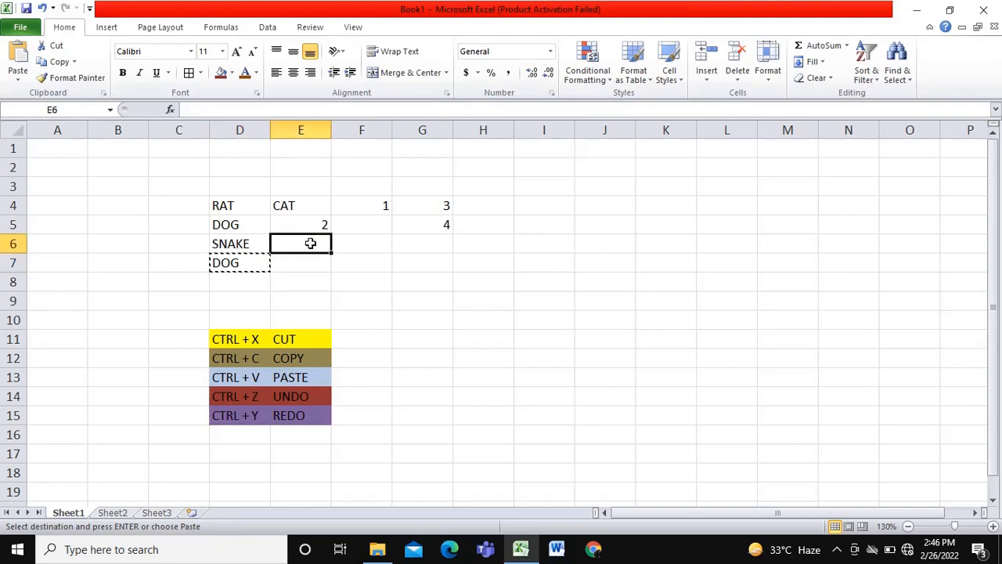
pyautogui.hotkey('ctrl', 'v')
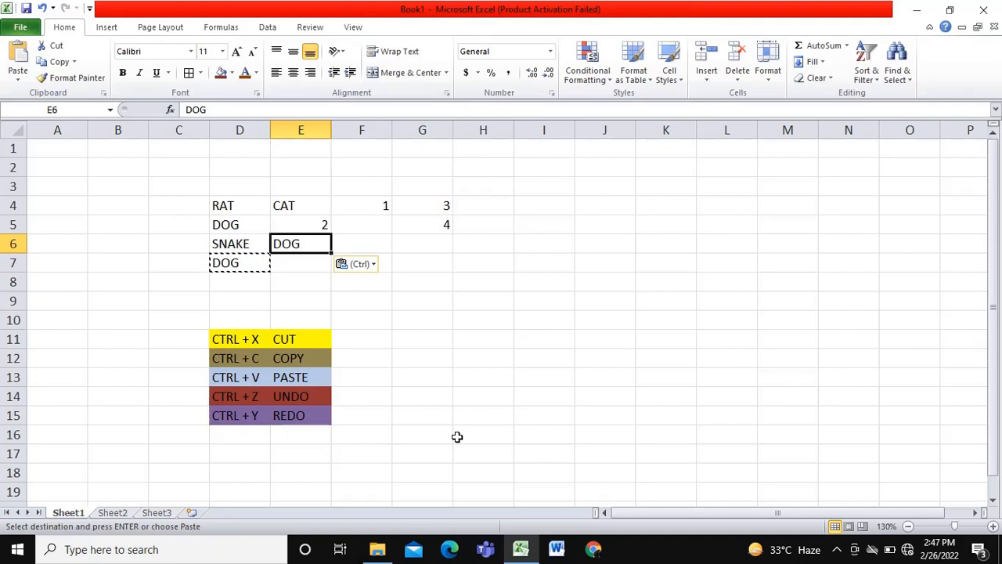
# - Undo the paste of DOG in cell E6 and redo it
pyautogui.hotkey('ctrl', 'z')
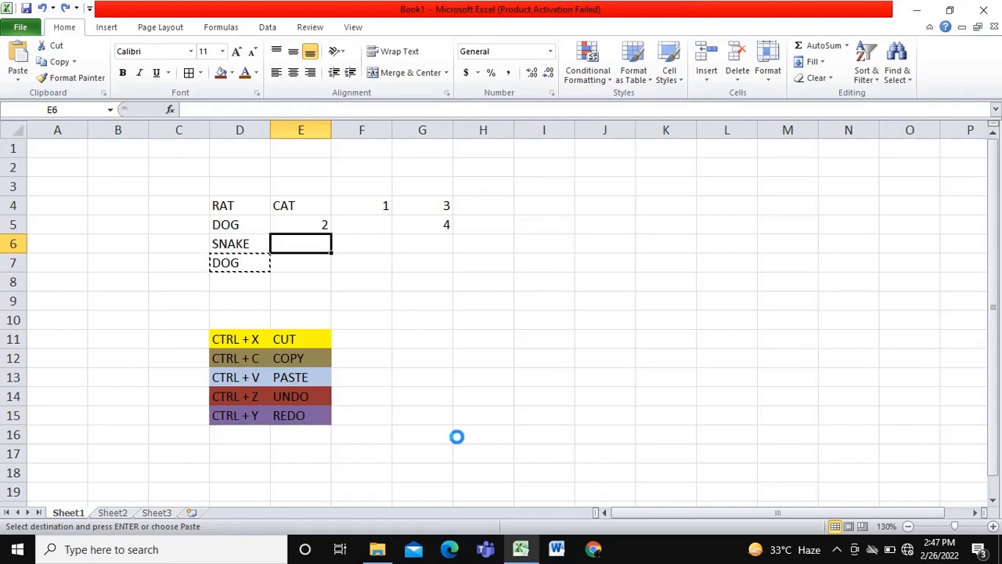
pyautogui.hotkey('ctrl', 'v')
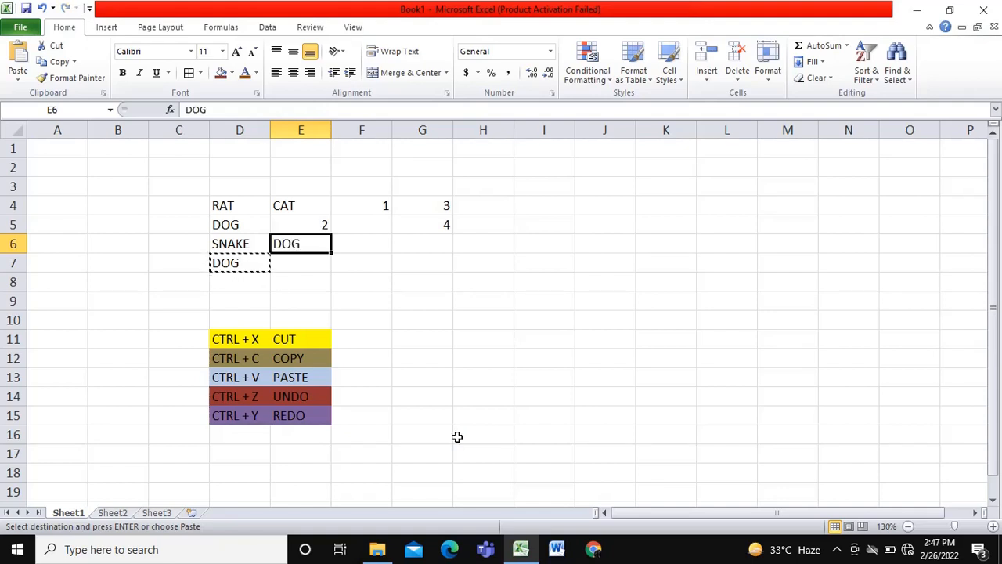
pyautogui.click(312, 261)
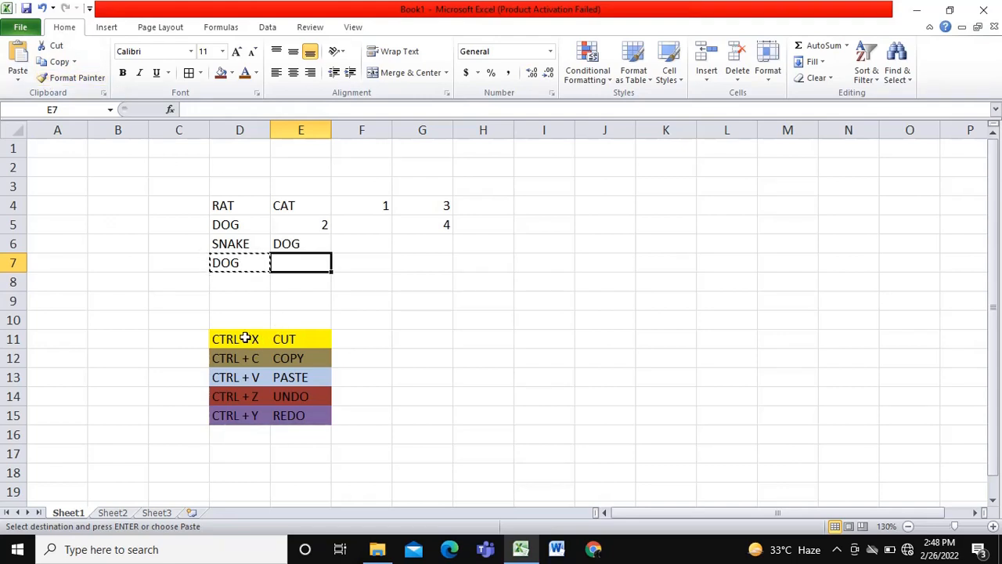
pyautogui.click(191, 52)
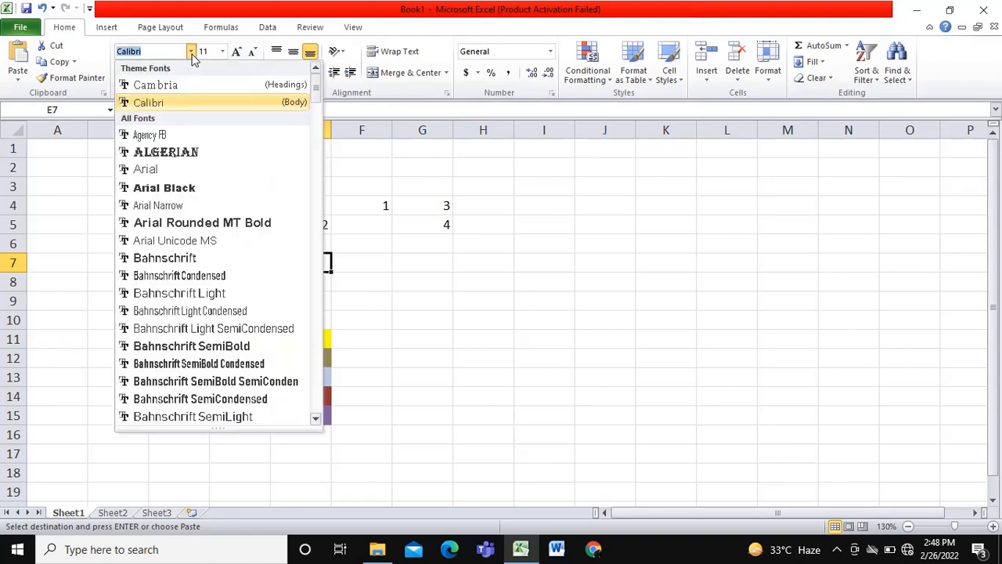
pyautogui.click(395, 168)
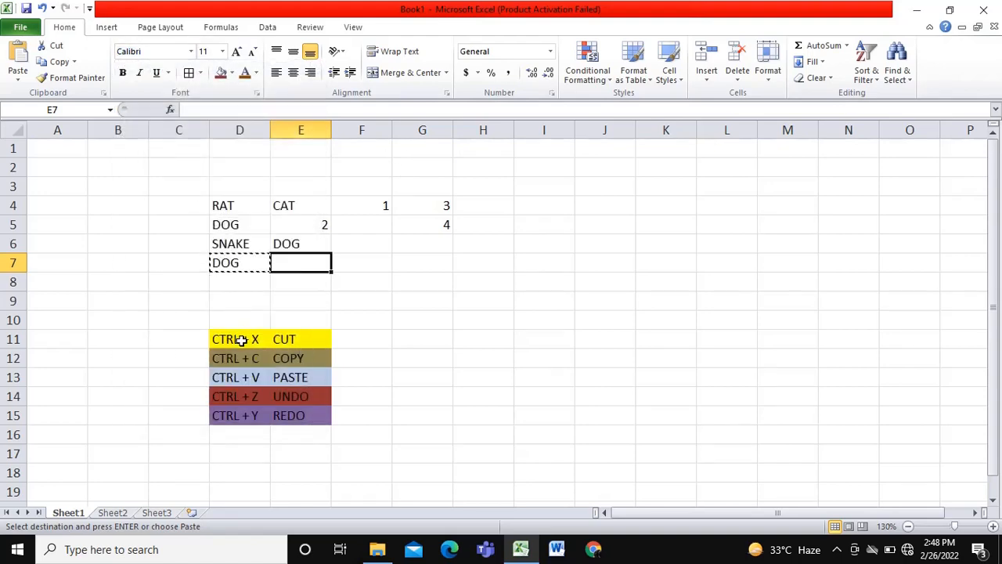
# - Change the font of the CTRL + X label in cell D11 to Algerian
pyautogui.click(241, 339)
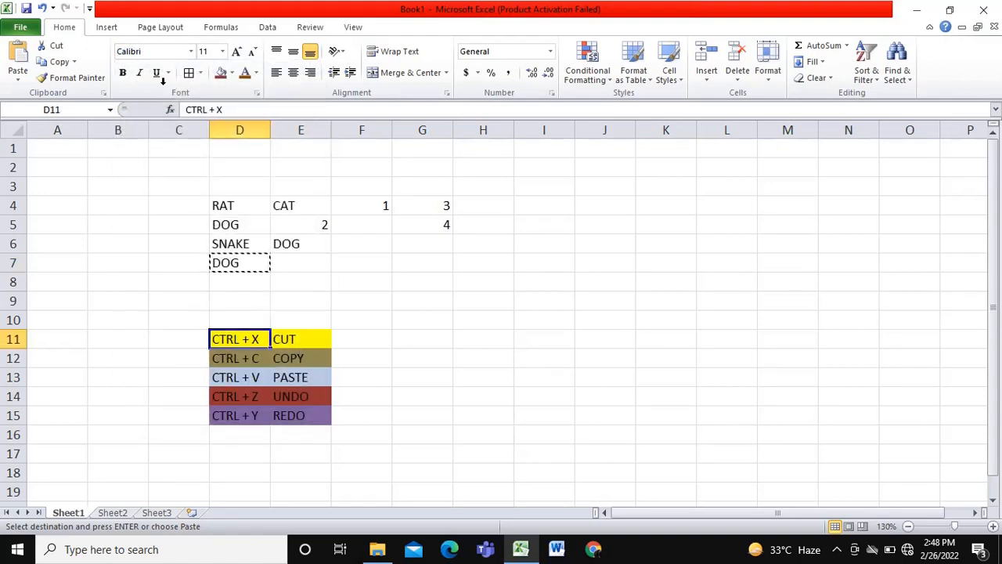
pyautogui.click(192, 55)
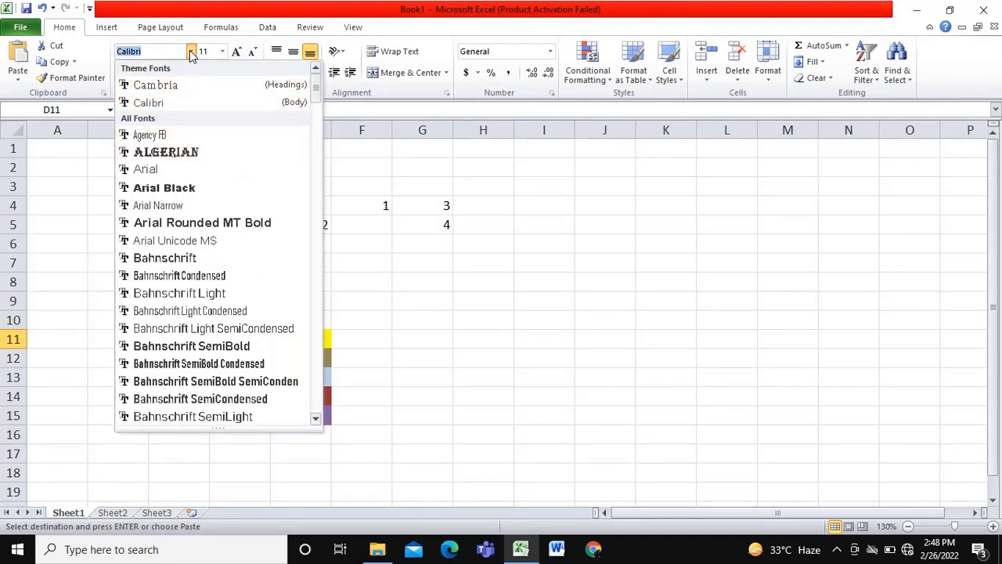
pyautogui.click(180, 152)
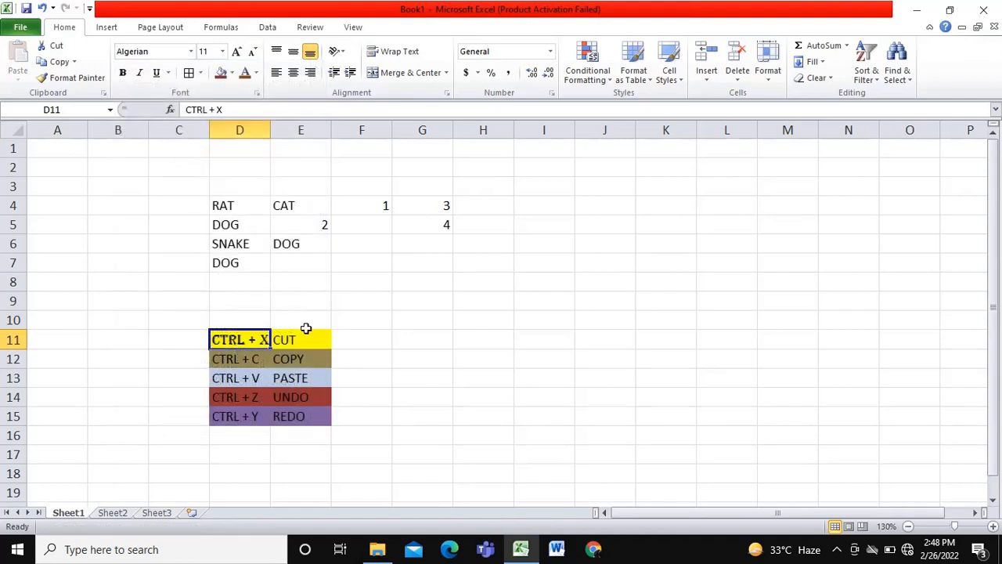
# - Set the font size of the CTRL + X label in cell D11 to 15
pyautogui.click(223, 51)
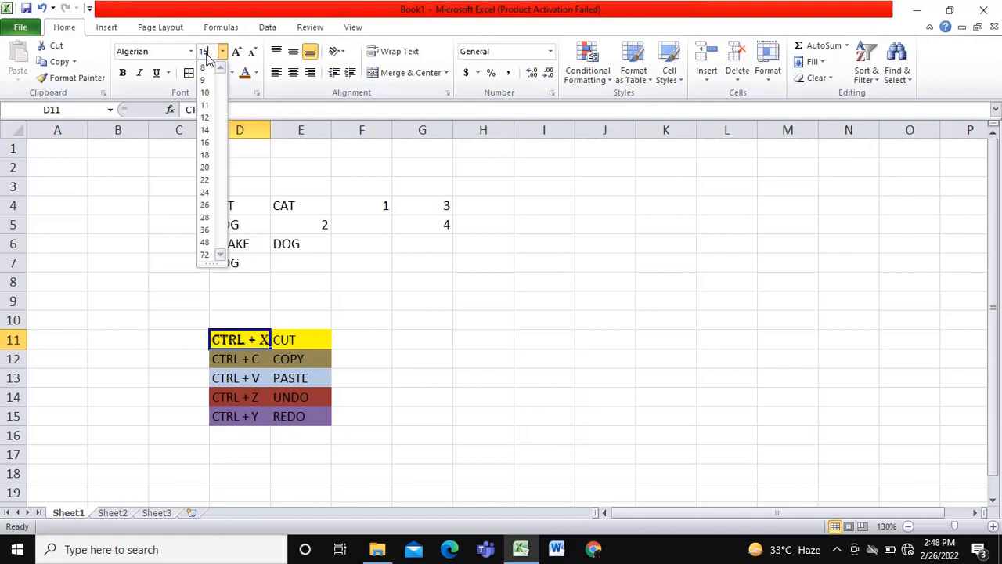
pyautogui.write('15')
pyautogui.press('Return')
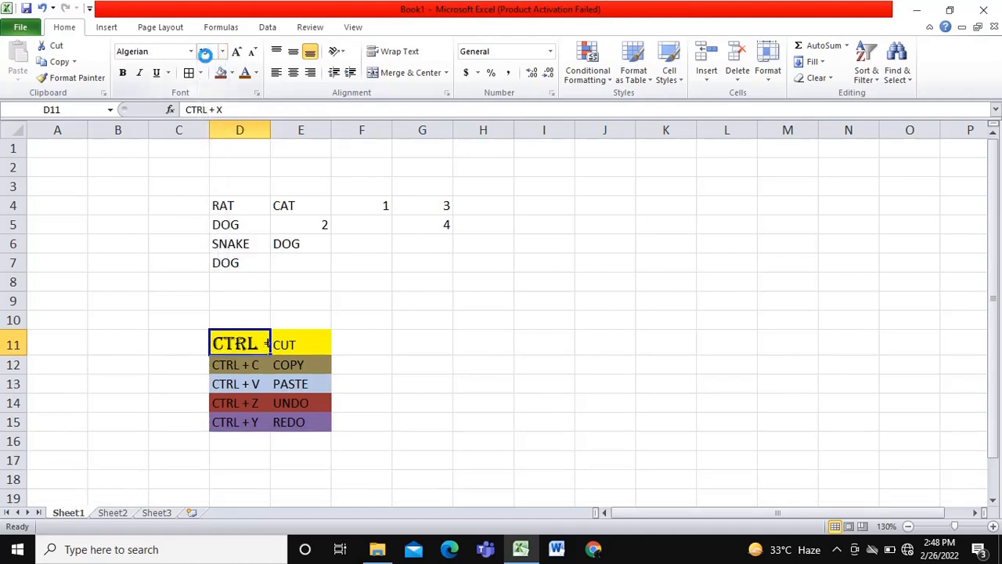
# - Set the font size of the CTRL + X label to 18 and keep cell D11 selected
pyautogui.click(222, 51)
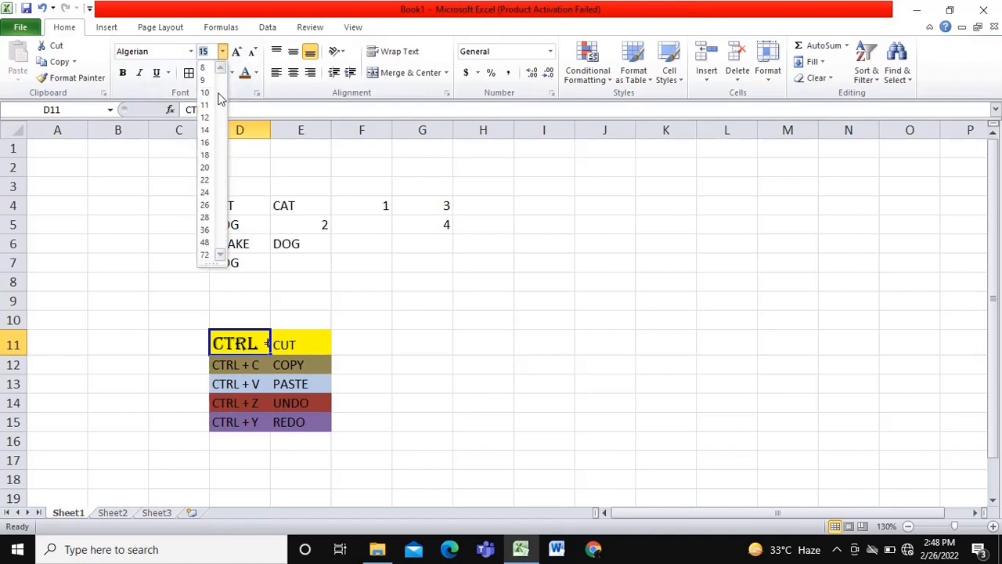
pyautogui.click(207, 157)
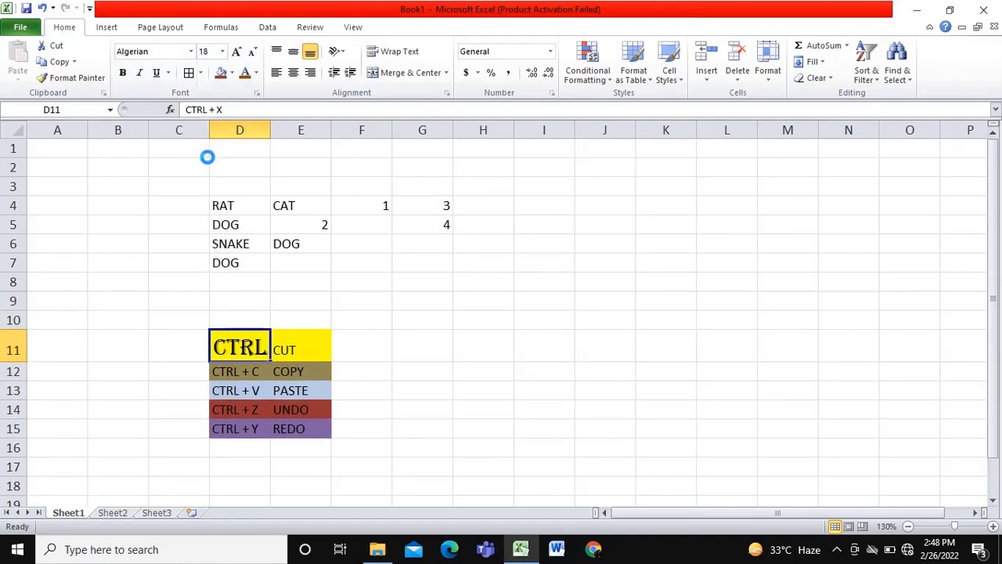
pyautogui.click(403, 330)
pyautogui.click(216, 350)
# - Increase the font size of the CTRL + X label in cell D11 in increments up to 24
pyautogui.click(238, 52)
pyautogui.click(238, 52)
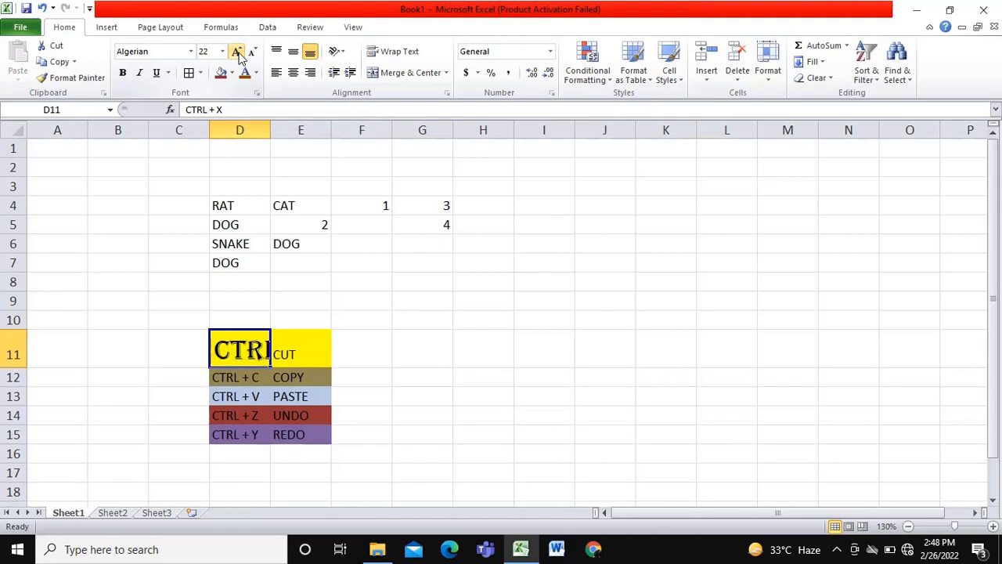
pyautogui.click(238, 53)
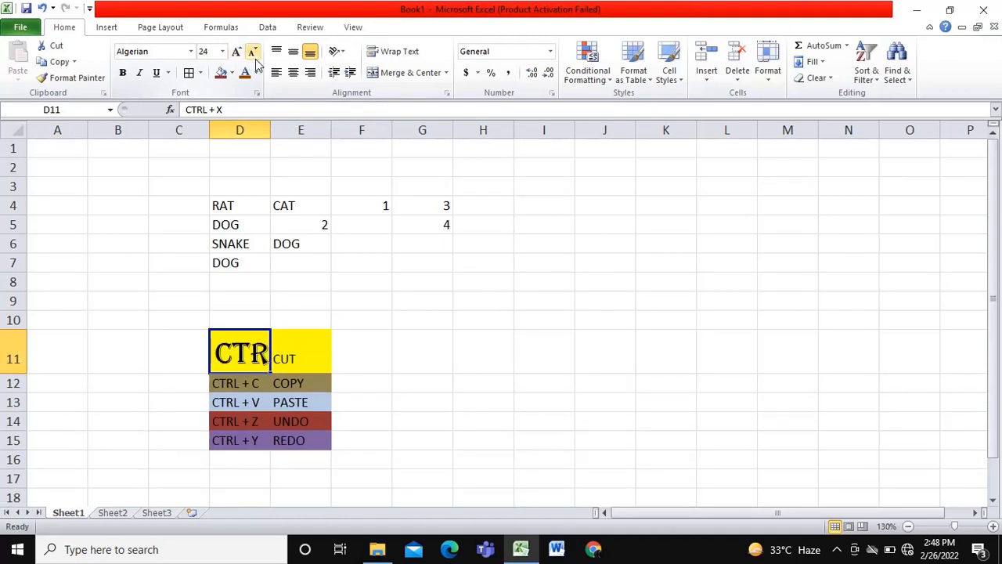
# - Decrease the font size of the CTRL + X label in cell D11 in increments down to 11
pyautogui.click(254, 53)
pyautogui.click(254, 54)
pyautogui.click(254, 54)
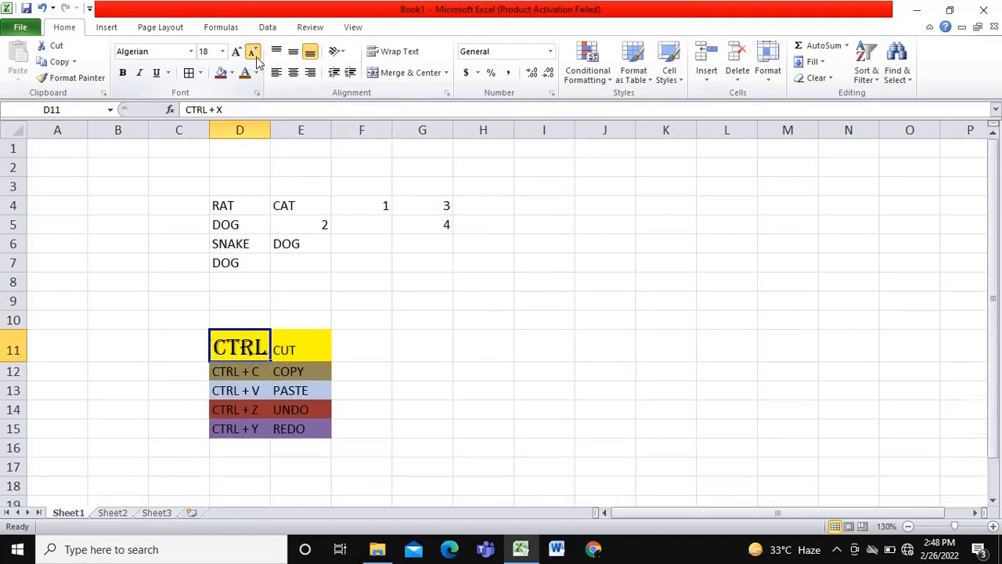
pyautogui.click(254, 53)
pyautogui.click(255, 54)
pyautogui.click(254, 55)
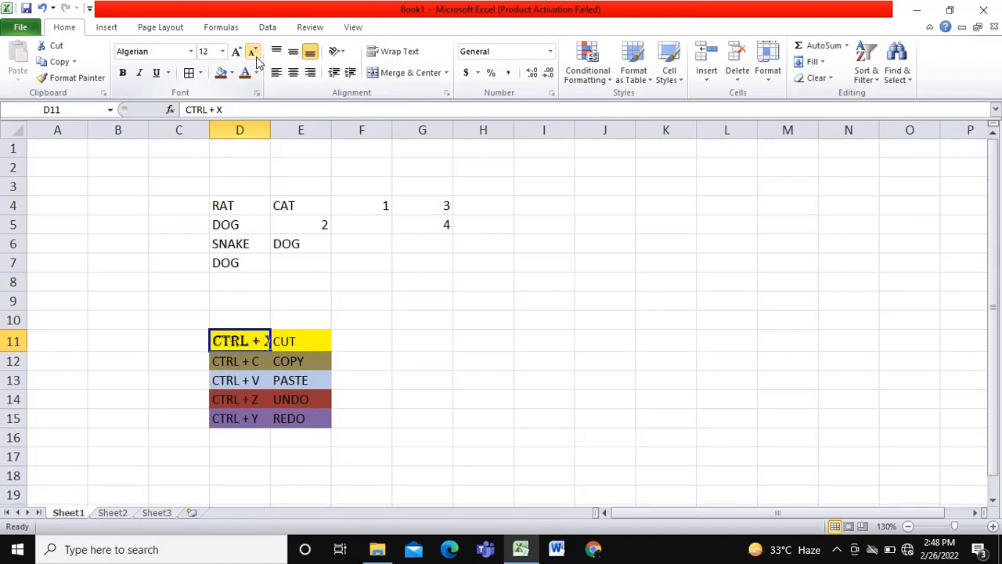
pyautogui.click(254, 54)
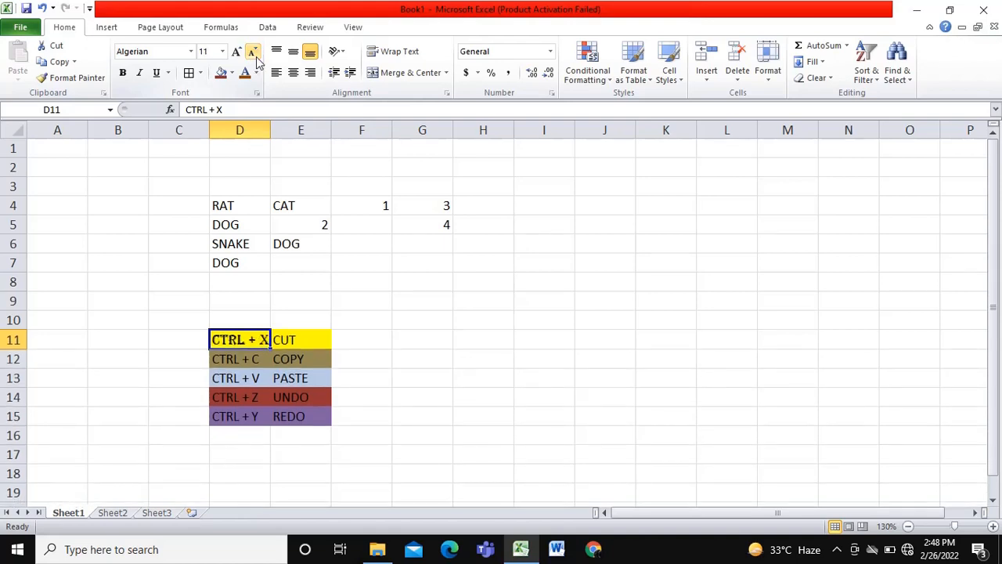
# - Make the CTRL + X label in cell D11 bold, italic and underlined, and apply all borders to the cell
pyautogui.click(123, 73)
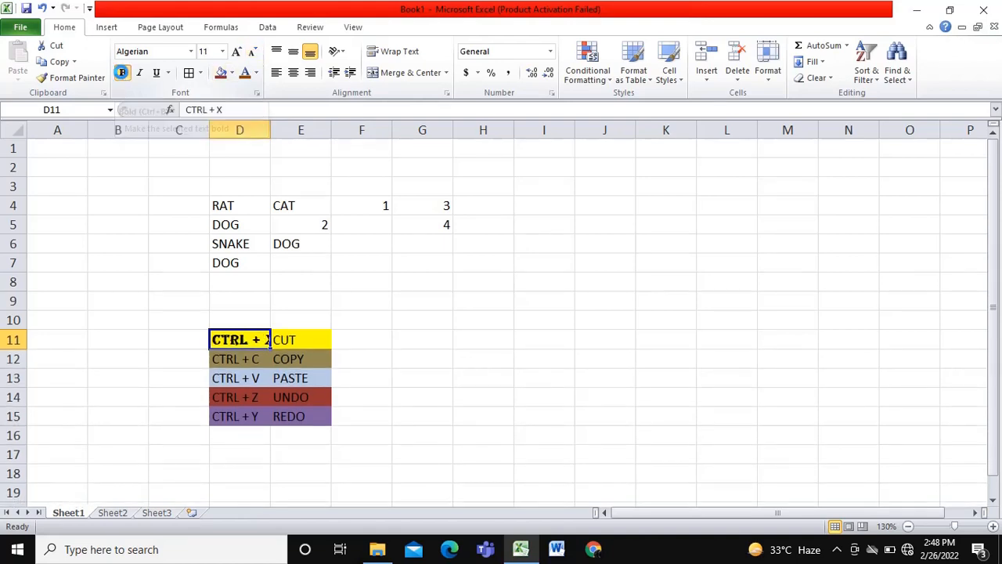
pyautogui.click(138, 73)
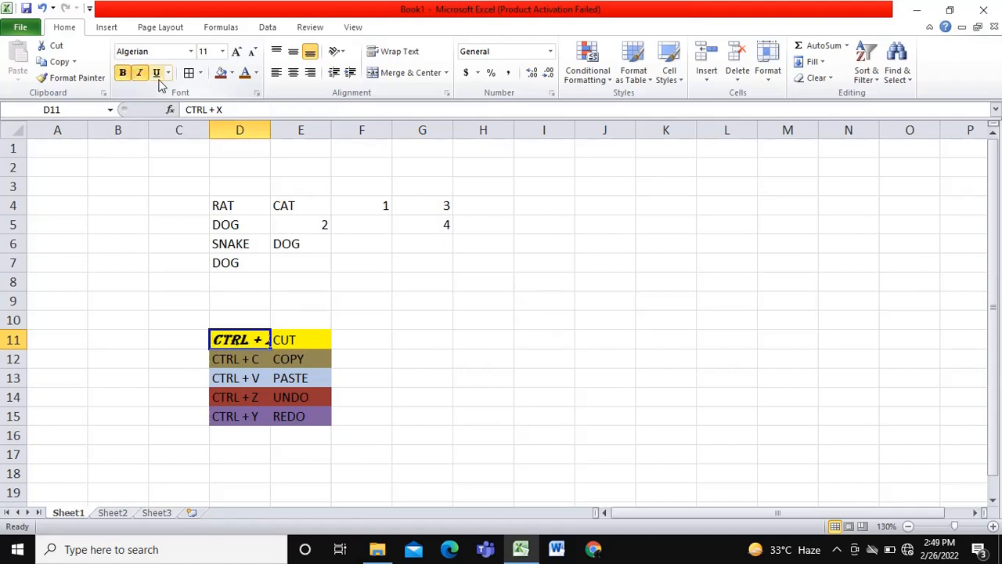
pyautogui.click(157, 74)
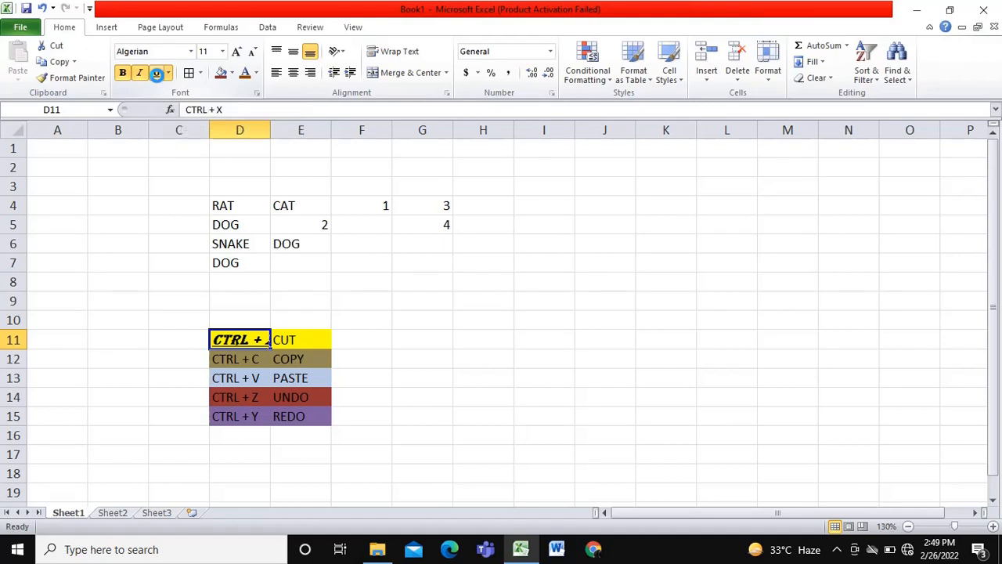
pyautogui.click(200, 74)
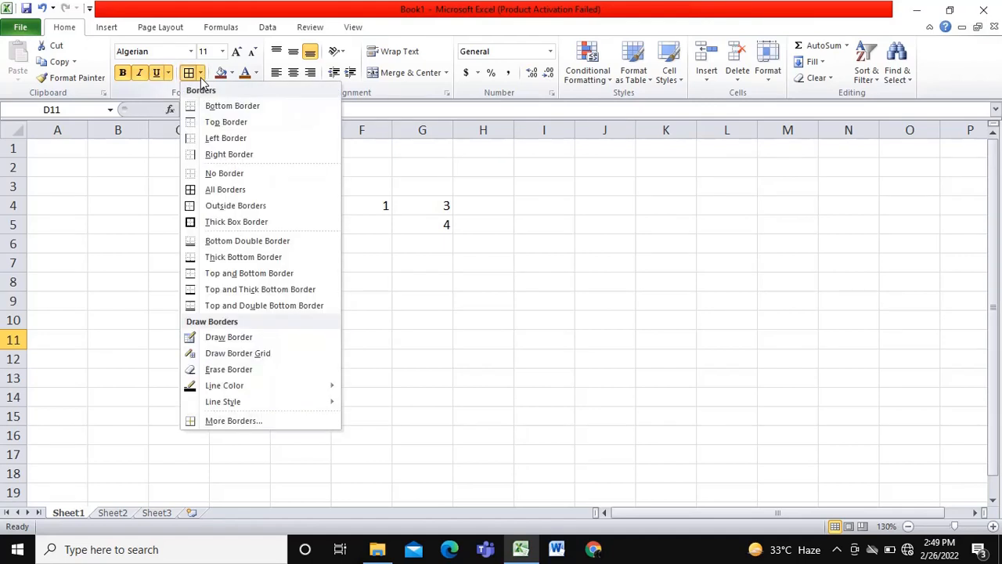
pyautogui.click(196, 190)
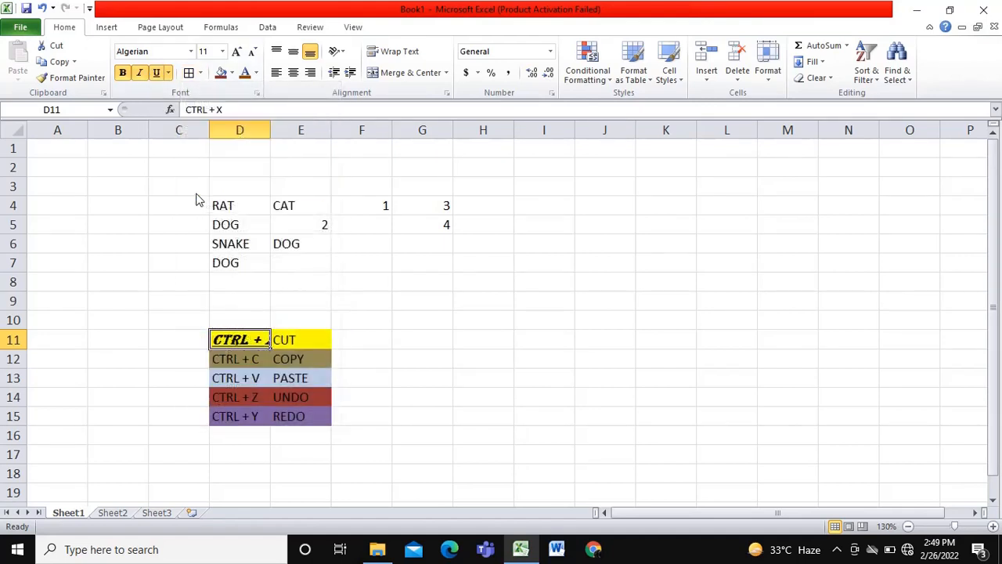
# - Fill cell D11 with Red, Accent 2, Lighter 60% and set its font colour to dark blue
pyautogui.click(232, 73)
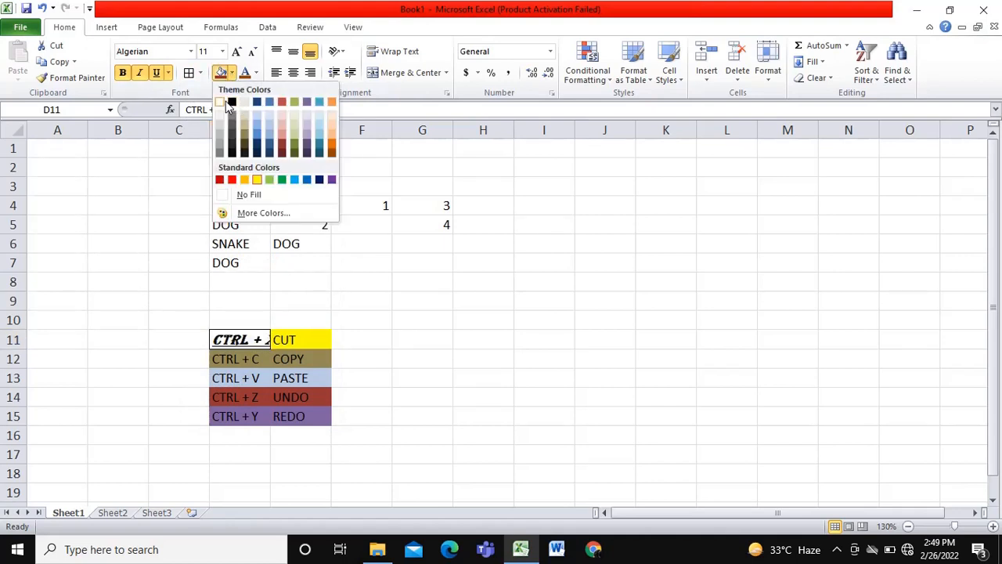
pyautogui.click(283, 126)
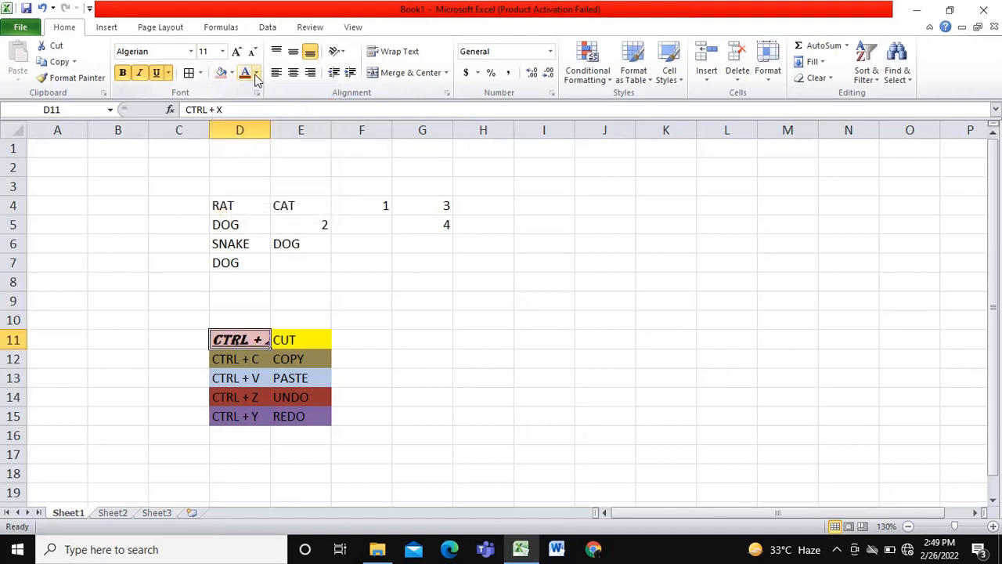
pyautogui.click(255, 74)
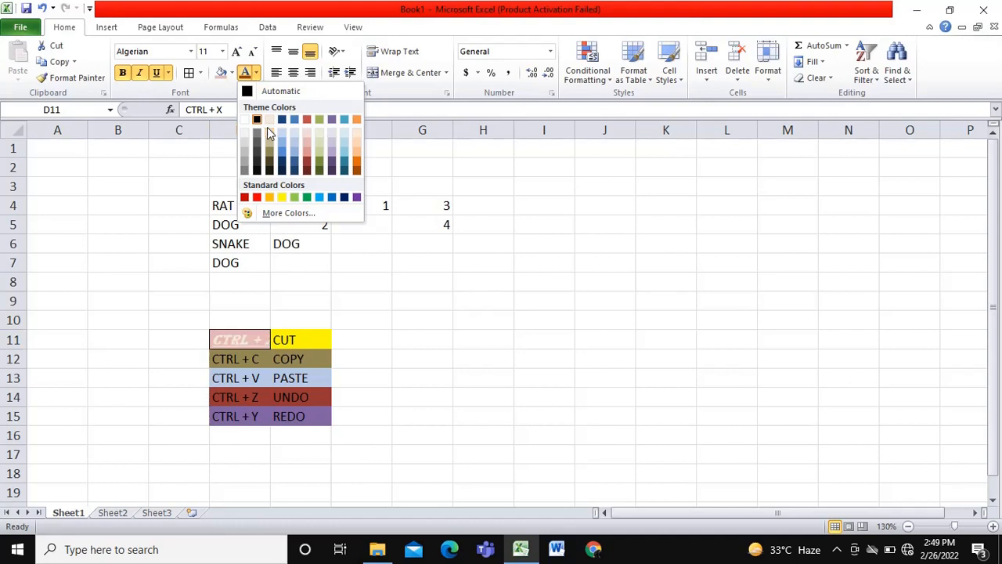
pyautogui.click(283, 171)
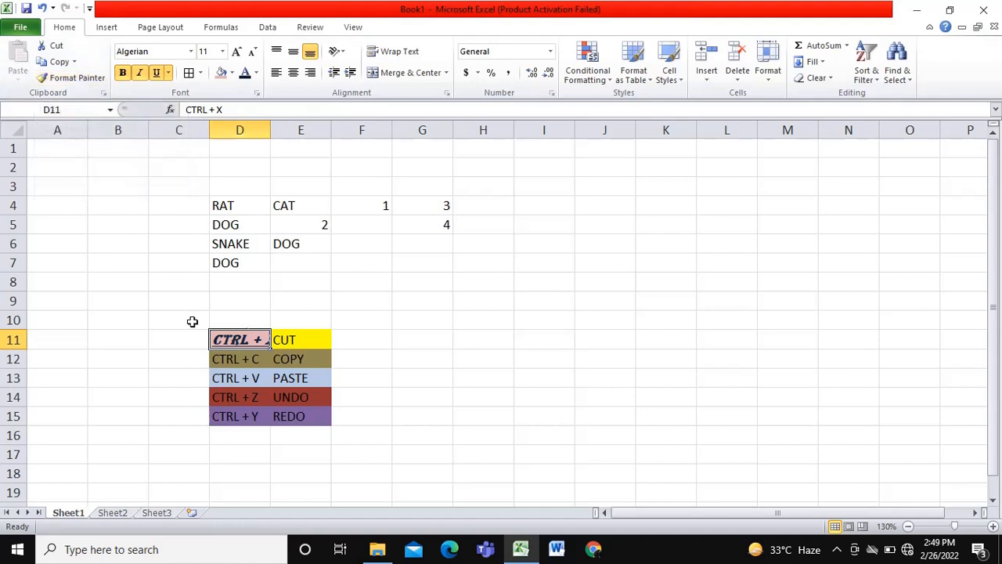
# - Copy the formatting of cell D11 onto the SNAKE cell D6 with Format Painter
pyautogui.click(73, 81)
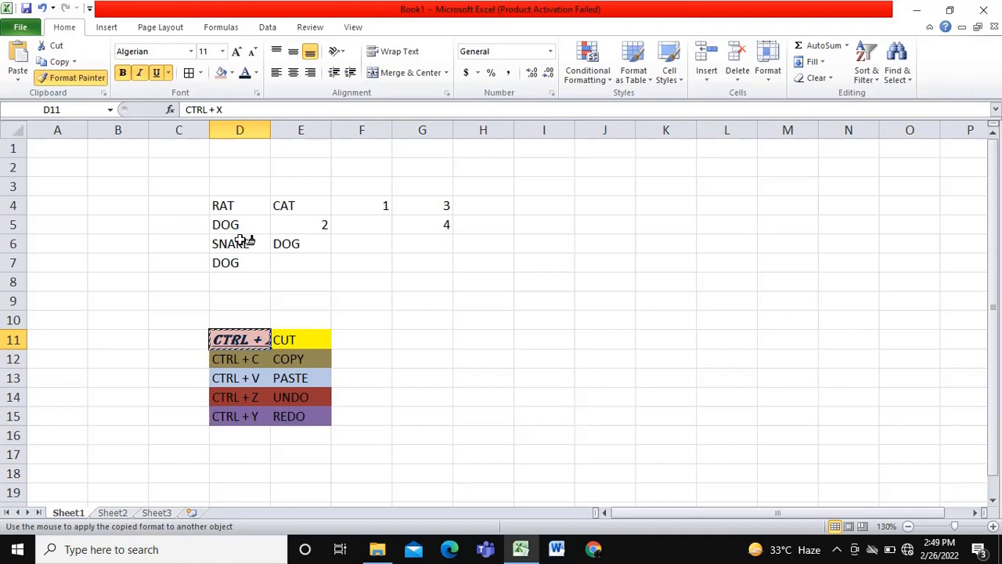
pyautogui.click(242, 242)
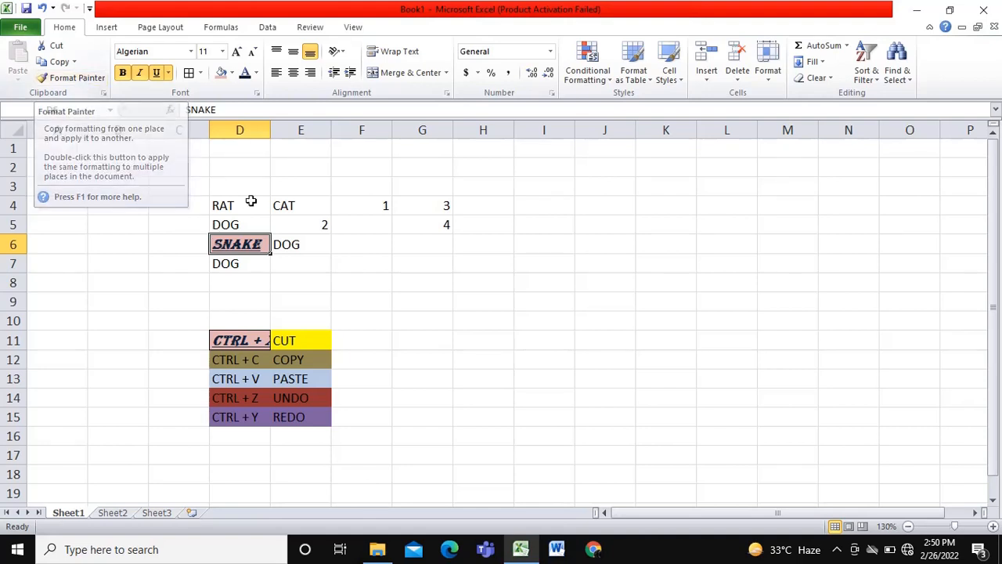
# - Copy the formatting of the SNAKE cell D6 onto empty cell G6 with Format Painter and enter 45 there
pyautogui.click(81, 78)
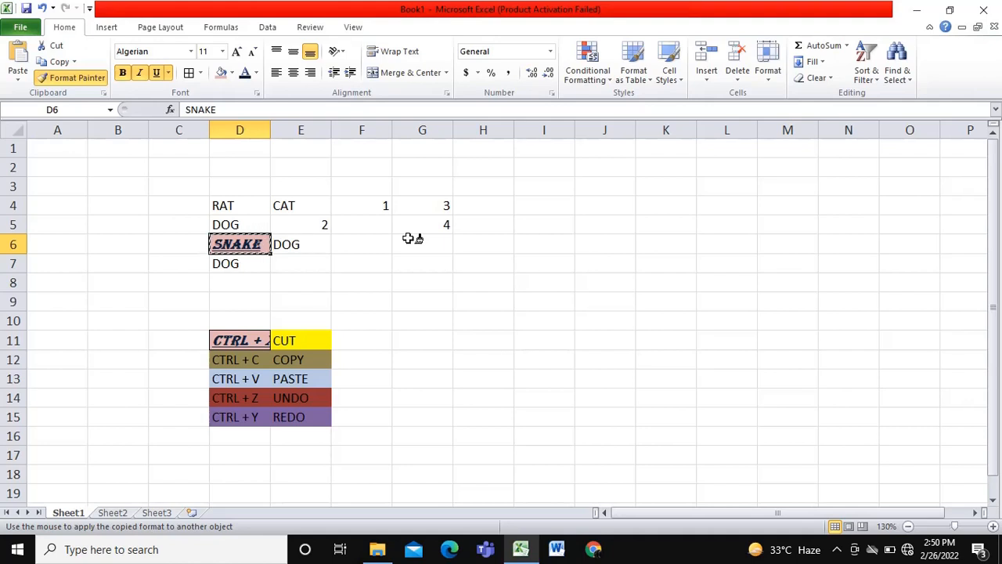
pyautogui.click(410, 238)
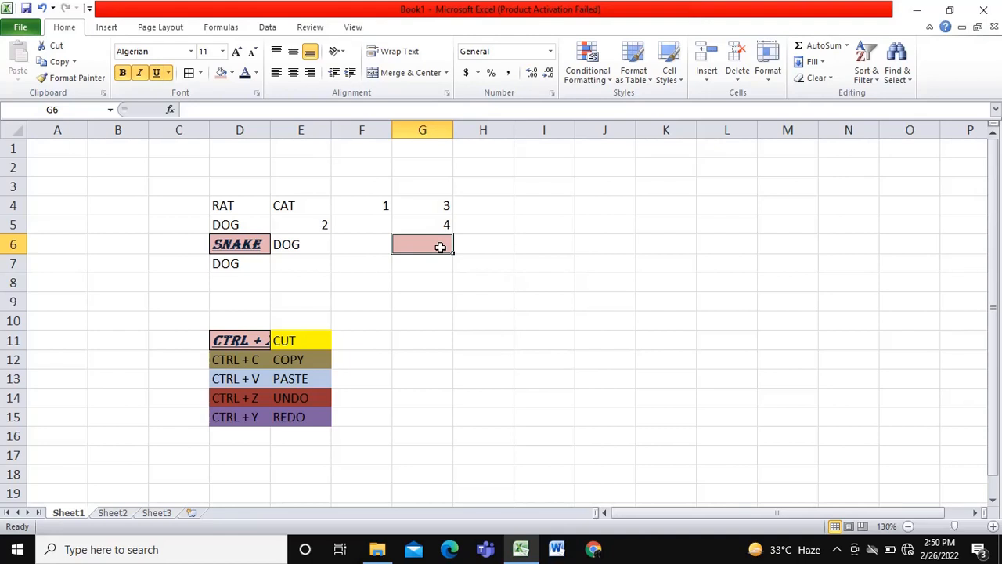
pyautogui.write('45')
pyautogui.press('Return')
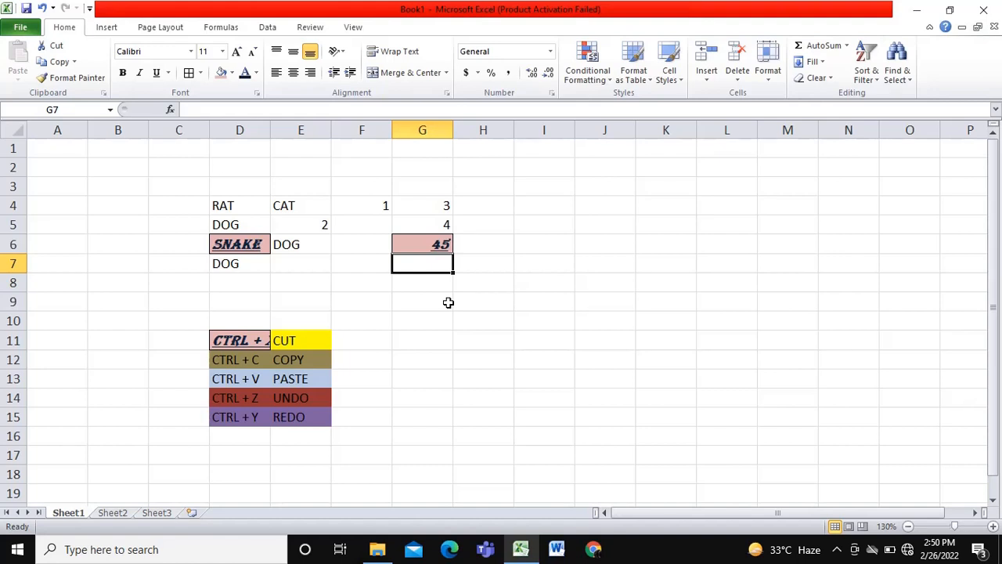
# - Undo the entry of 45 and the formatting copied to cells G6 and D6, and redo these changes
pyautogui.hotkey('ctrl', 'z')
pyautogui.hotkey('ctrl', 'z')
pyautogui.hotkey('ctrl', 'z')
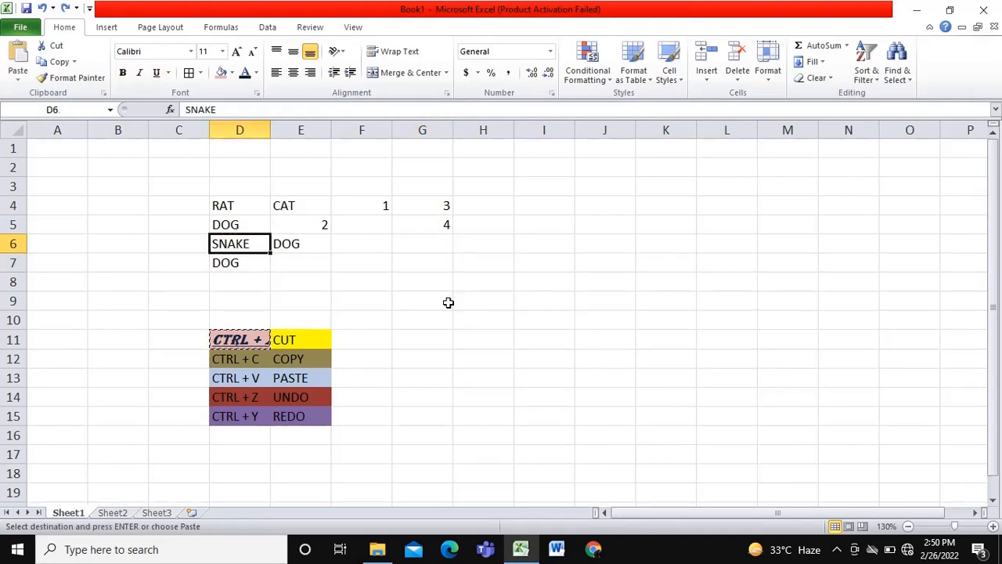
pyautogui.hotkey('ctrl', 'z')
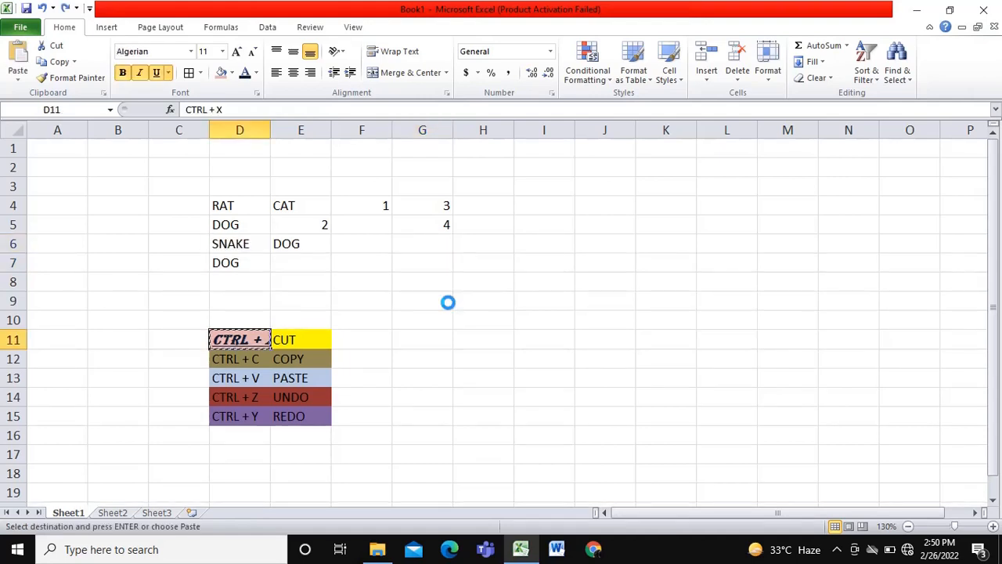
pyautogui.hotkey('ctrl', 'y')
pyautogui.hotkey('ctrl', 'y')
pyautogui.hotkey('ctrl', 'y')
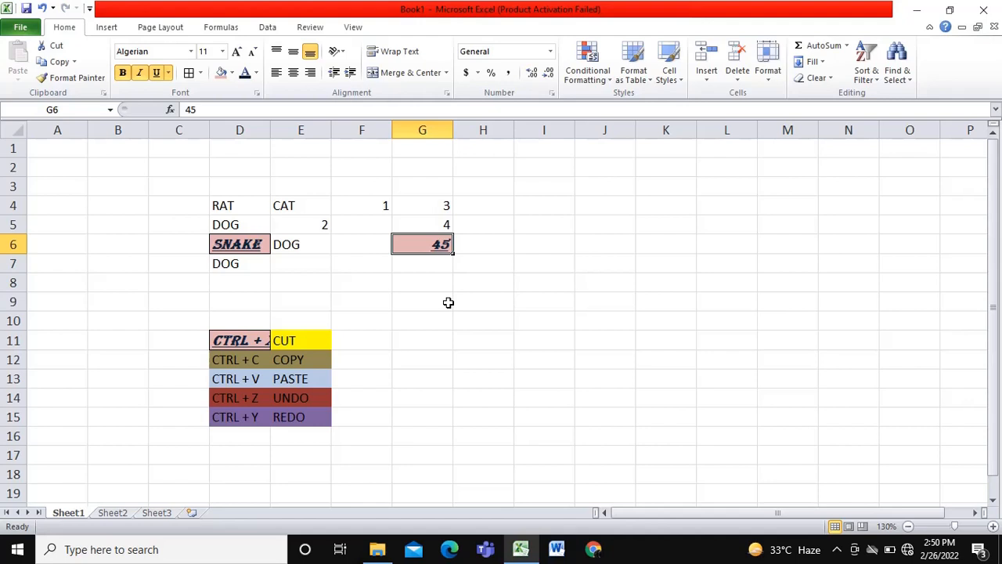
# - Clear all contents and formats from the sample data range D4:G8
pyautogui.click(447, 289)
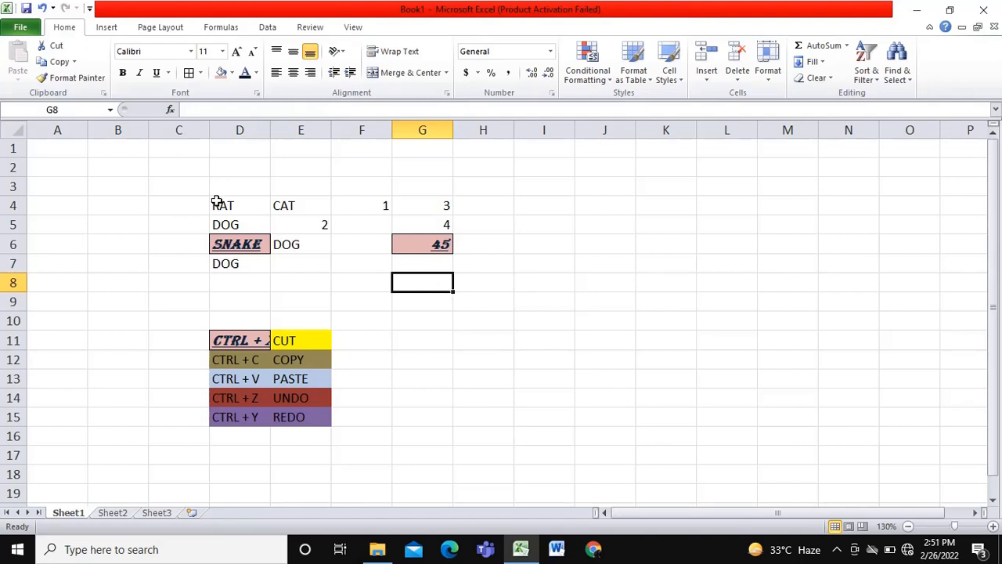
pyautogui.moveTo(223, 205); pyautogui.dragTo(409, 285)
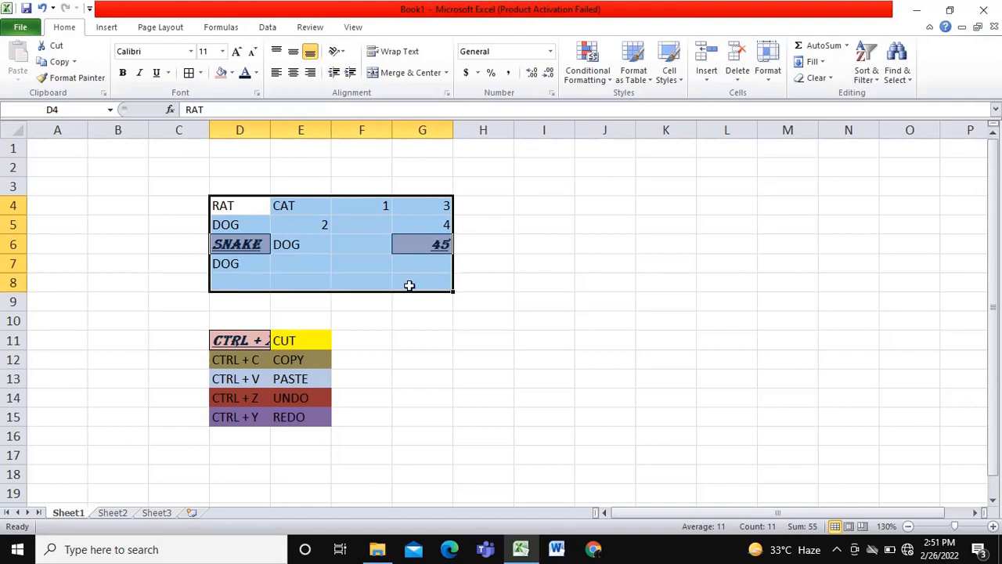
pyautogui.click(832, 82)
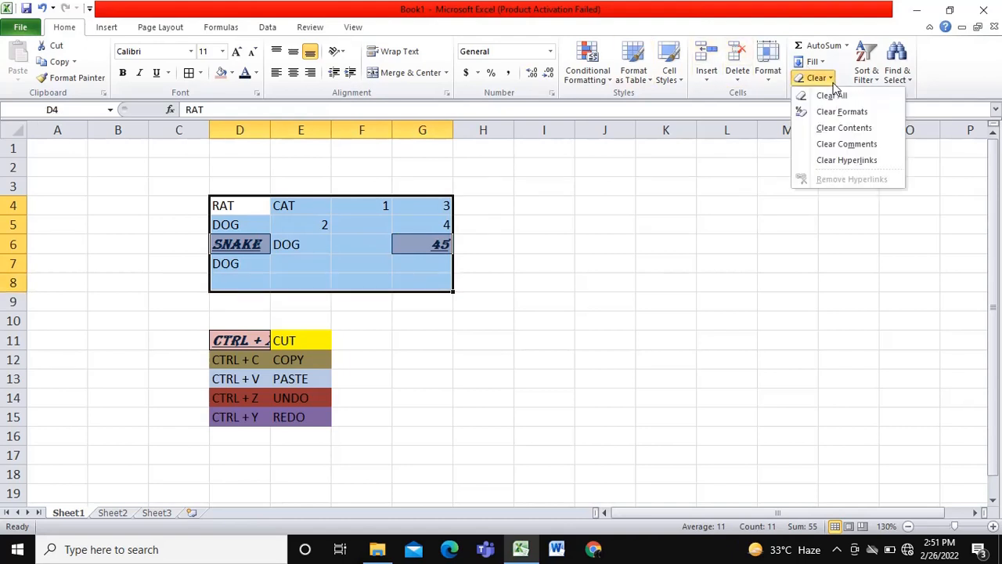
pyautogui.click(834, 96)
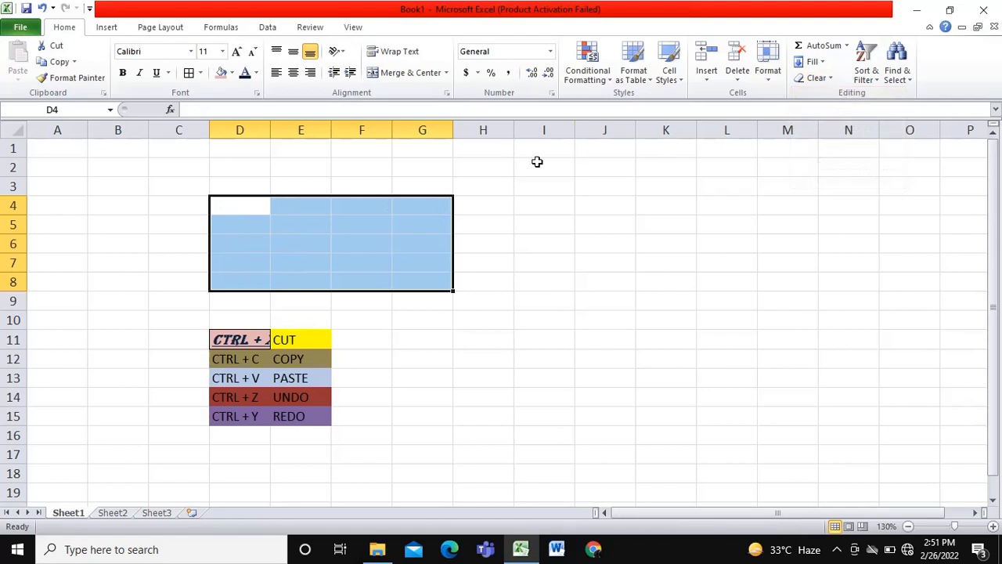
pyautogui.click(538, 162)
# - Enter the column headers S/N in cell C3 and NAME in cell D3
pyautogui.click(181, 184)
pyautogui.doubleClick(179, 186)
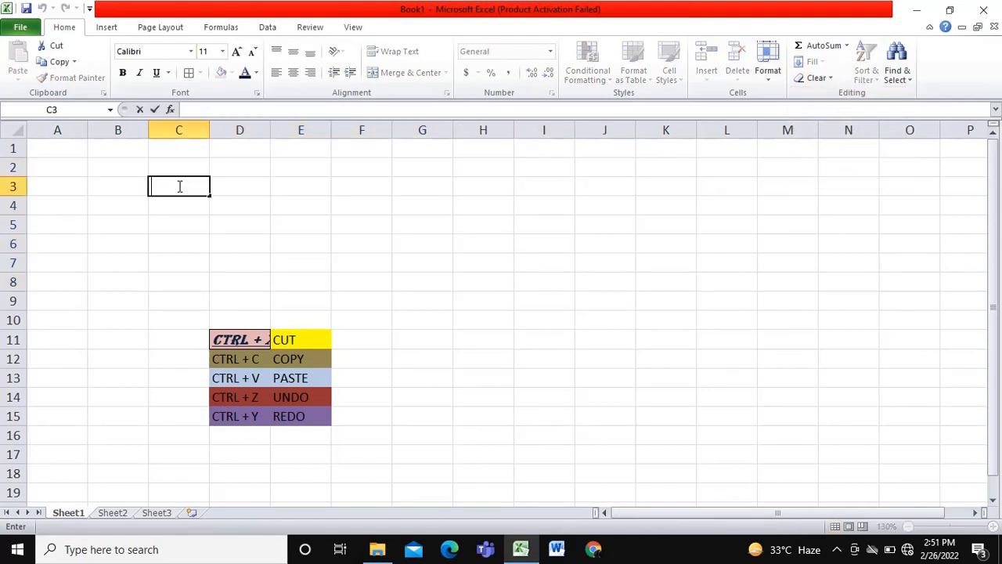
pyautogui.write('S/N')
pyautogui.click(263, 183)
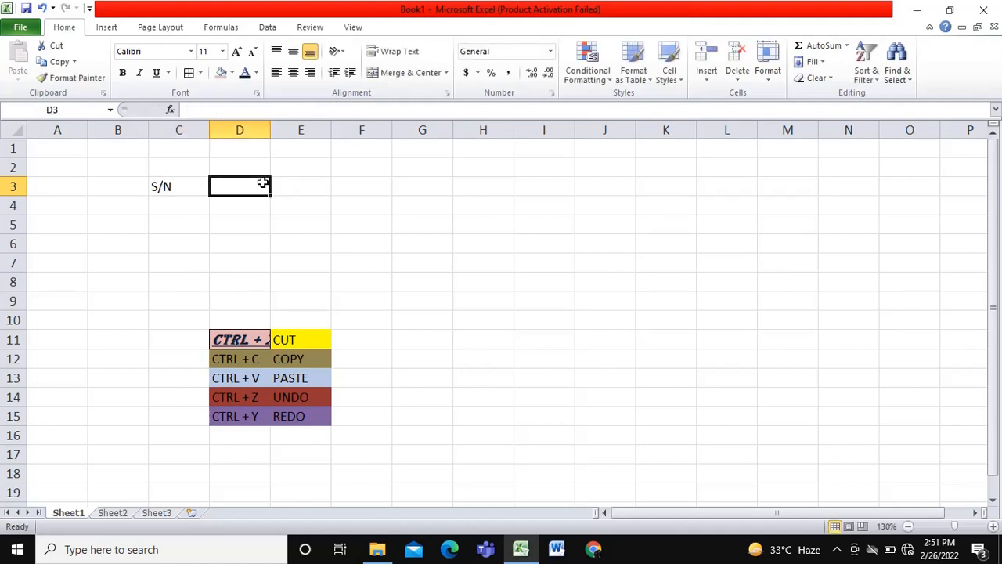
pyautogui.write('NAME')
# - Enter the column headers CLASS in cell E3 and SCORE in cell F3
pyautogui.click(321, 186)
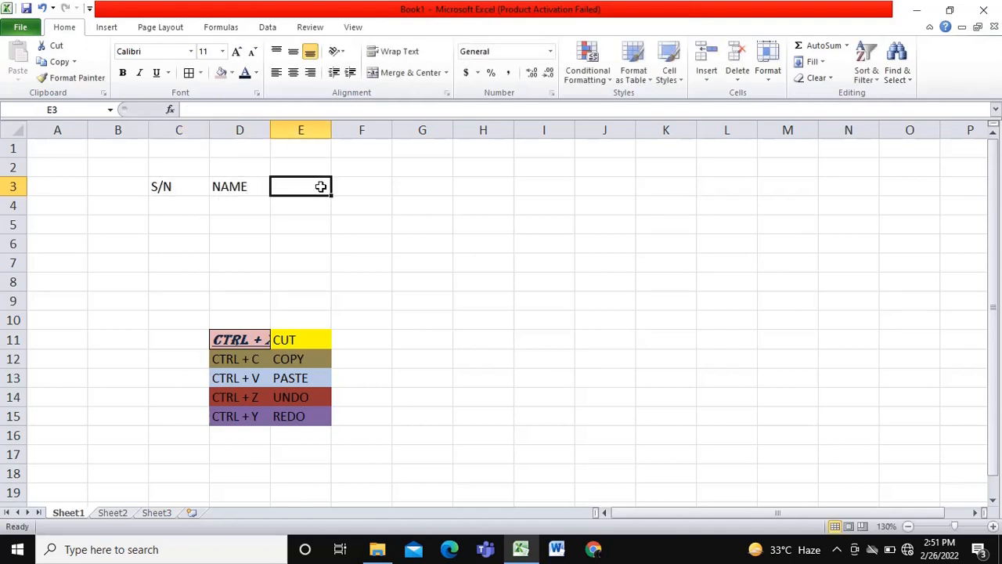
pyautogui.write('CLASS')
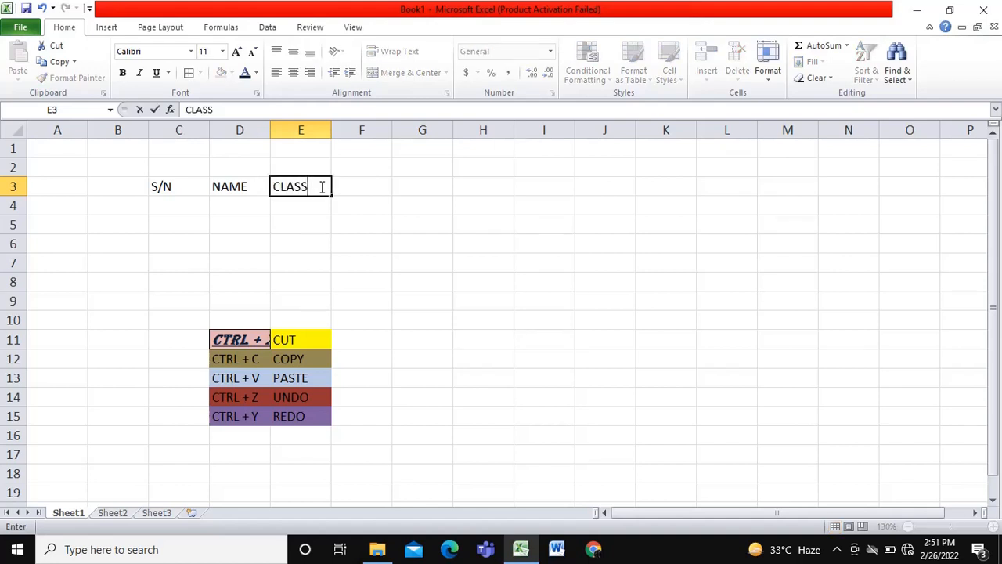
pyautogui.click(378, 189)
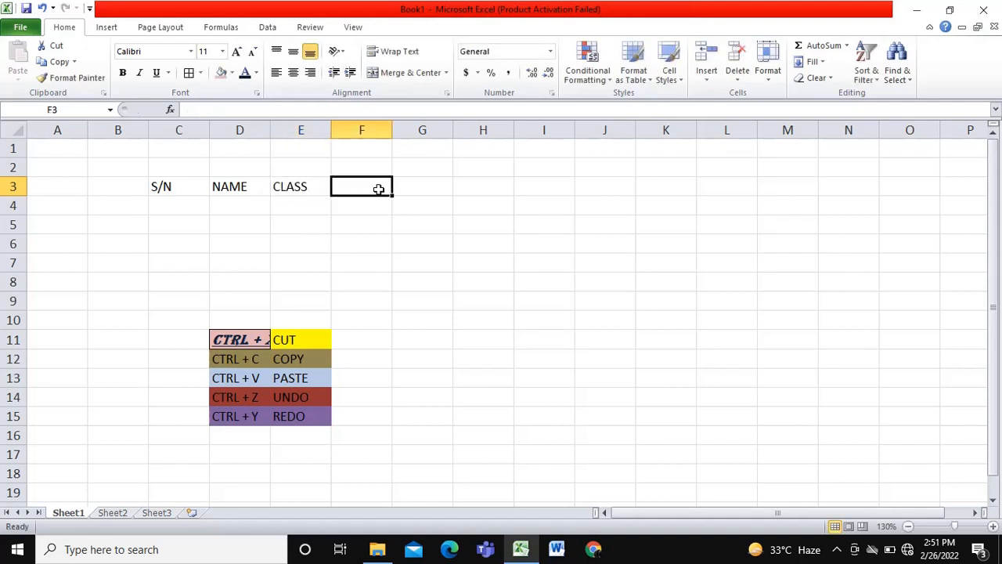
pyautogui.write('SC')
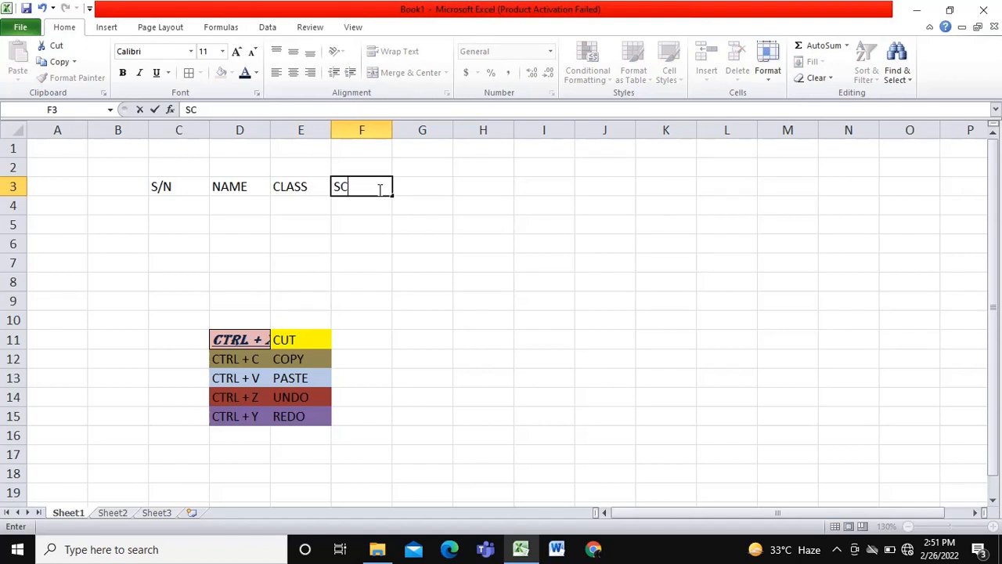
pyautogui.write('ORE')
pyautogui.press('Return')
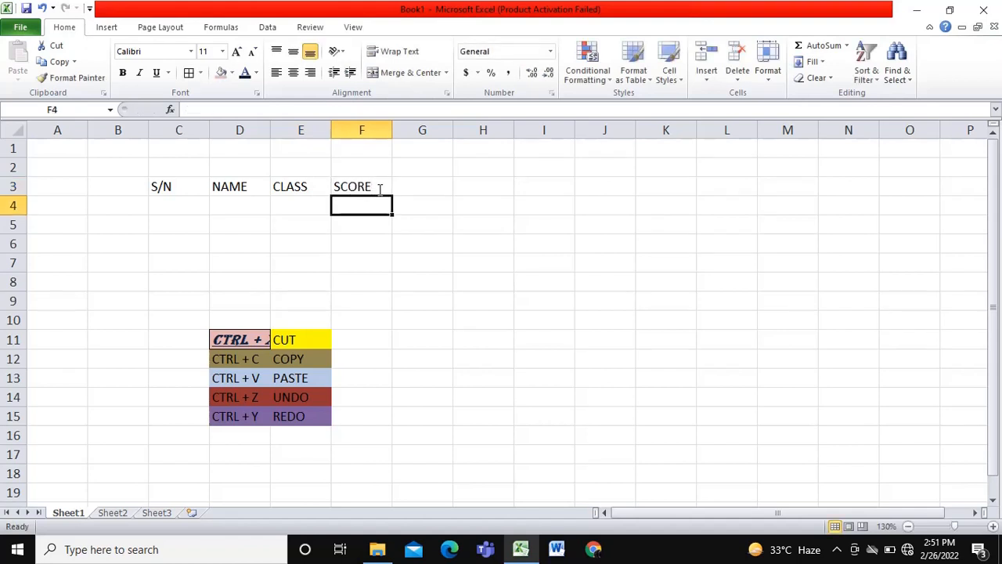
# - Number the rows under the S/N header from 1 to 5 in cells C4 to C8
pyautogui.click(187, 205)
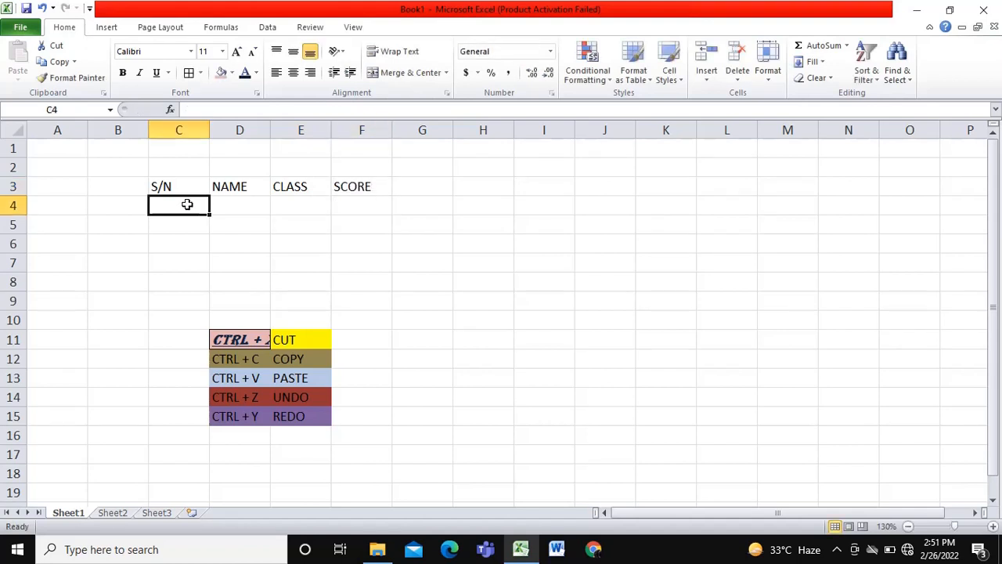
pyautogui.write('1')
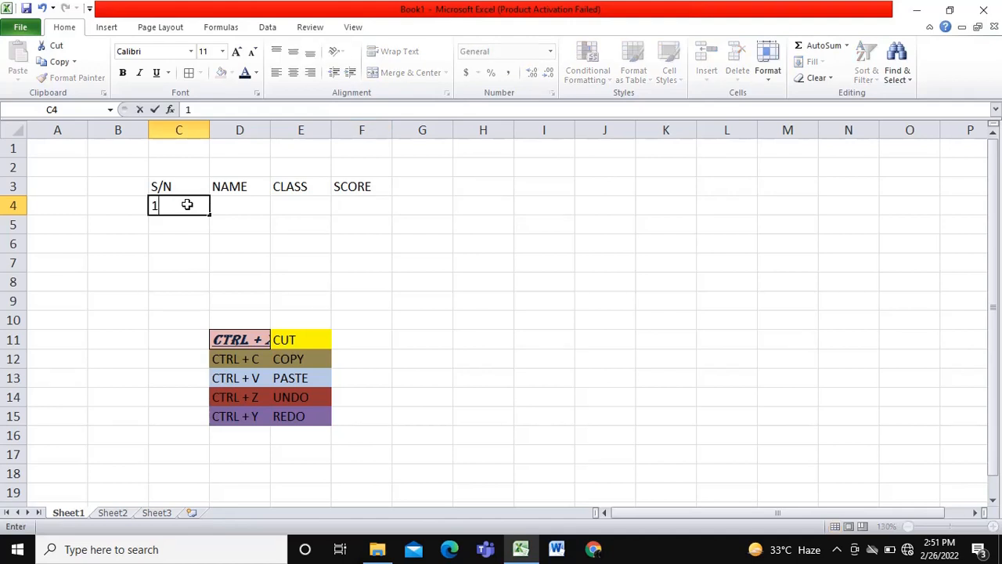
pyautogui.press('Return')
pyautogui.press('Return')
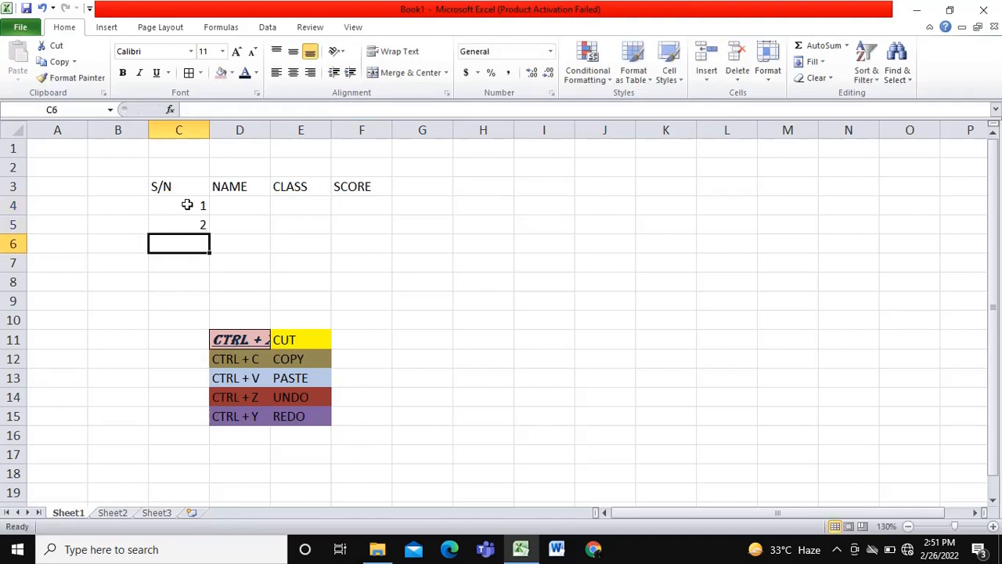
pyautogui.write('3')
pyautogui.press('Return')
pyautogui.write('4')
pyautogui.press('Return')
pyautogui.write('5')
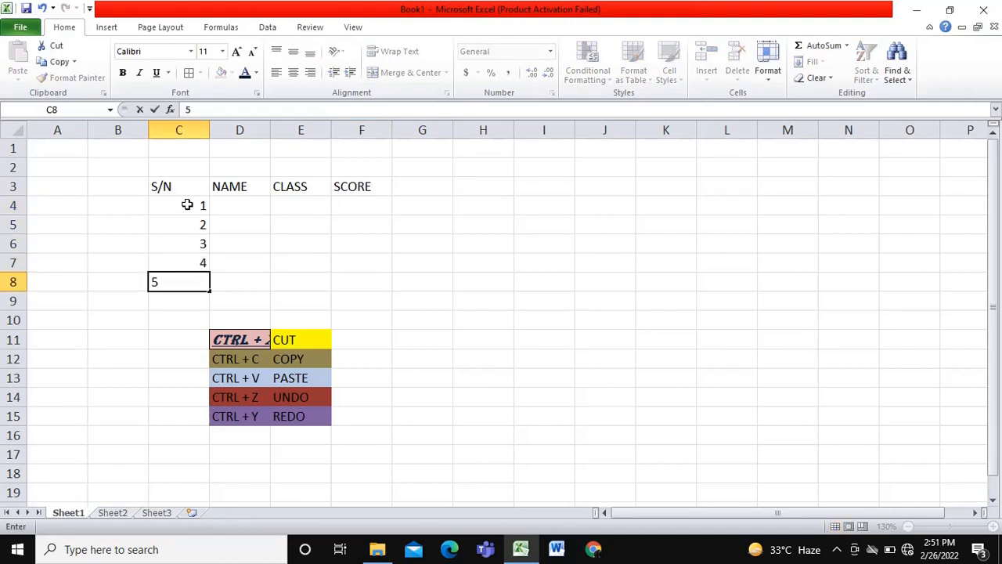
# - Fill the NAME column in cells D4 to D8 with the five students' first names
pyautogui.click(241, 202)
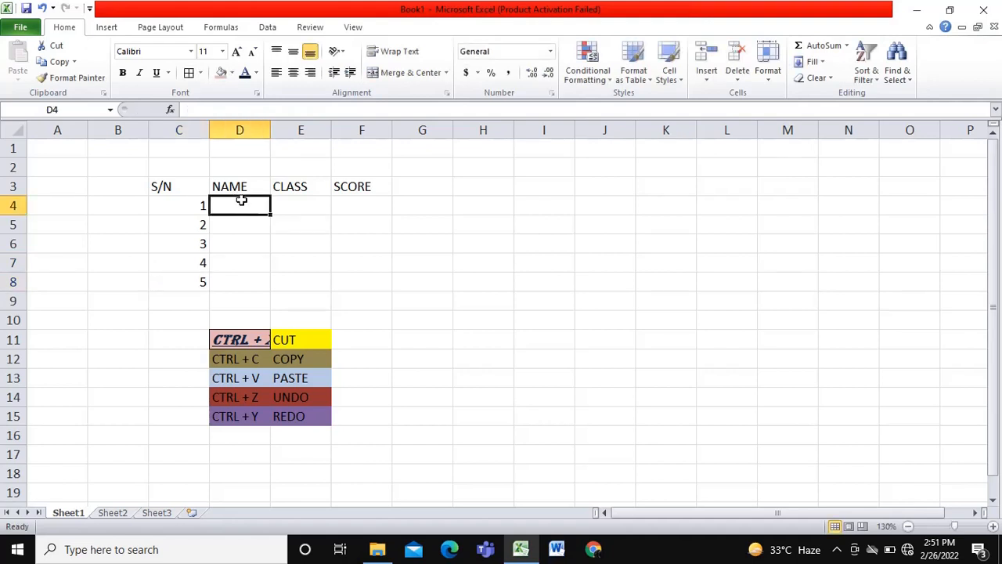
pyautogui.write('JOY')
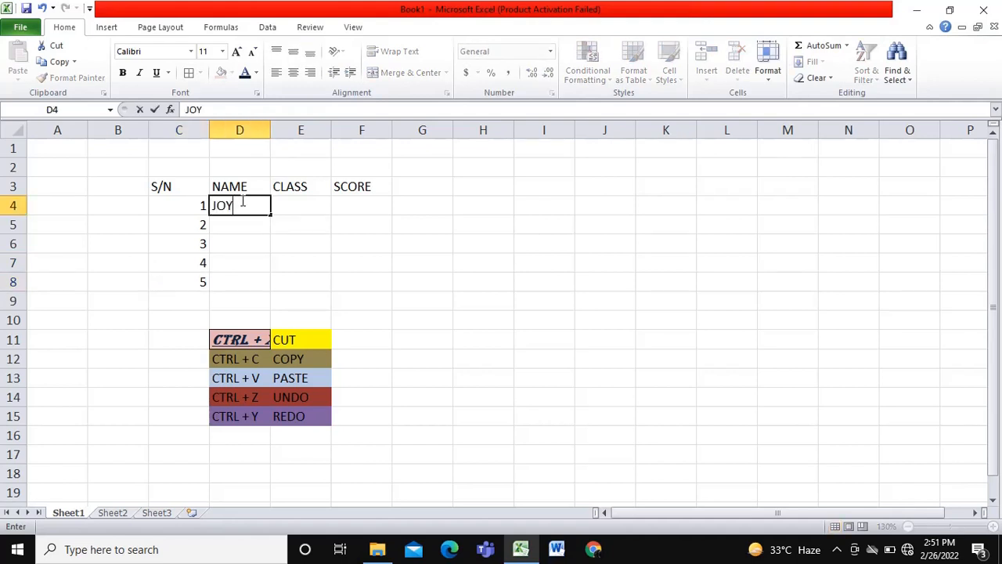
pyautogui.press('Return')
pyautogui.write('JO')
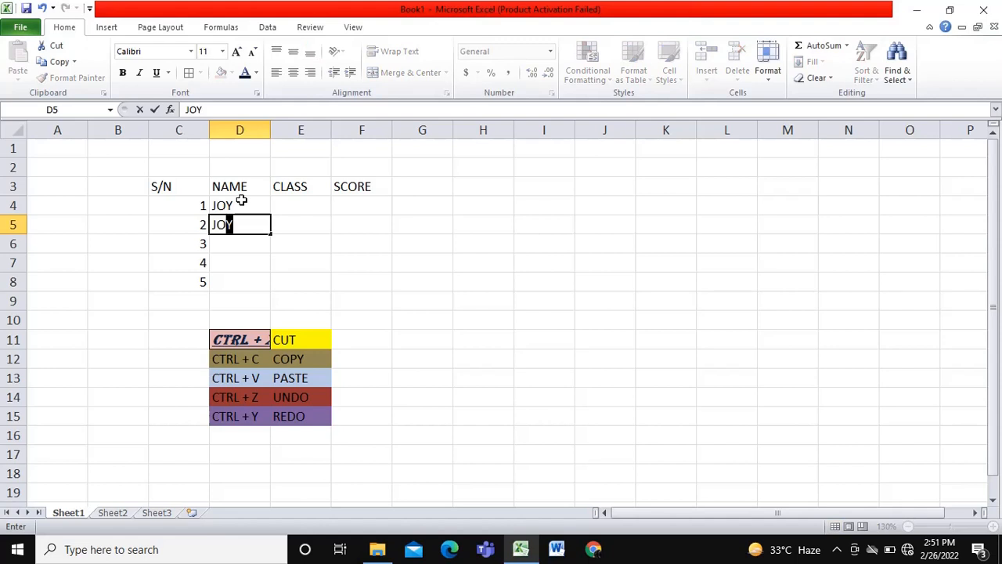
pyautogui.write('HN')
pyautogui.press('Return')
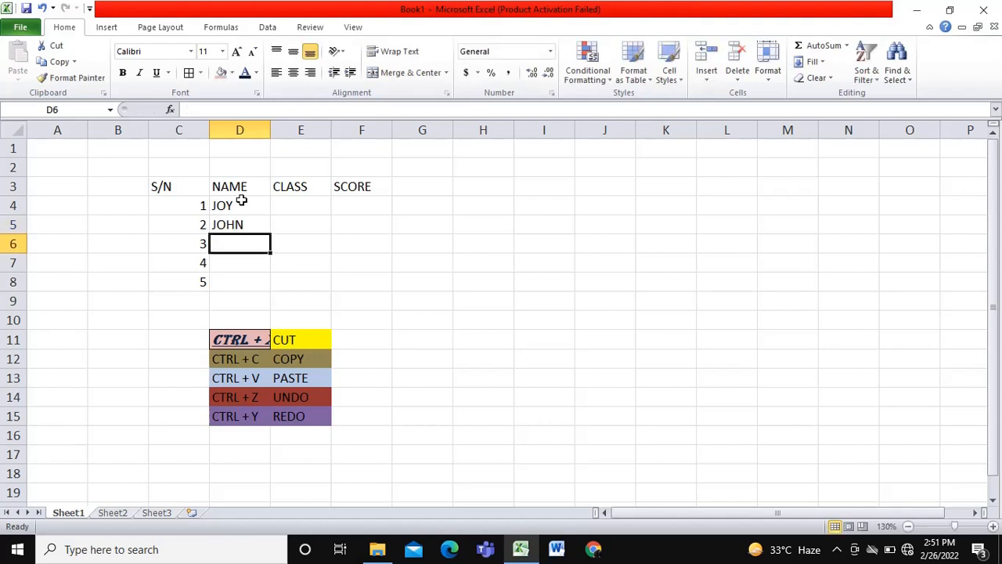
pyautogui.write('JOSH')
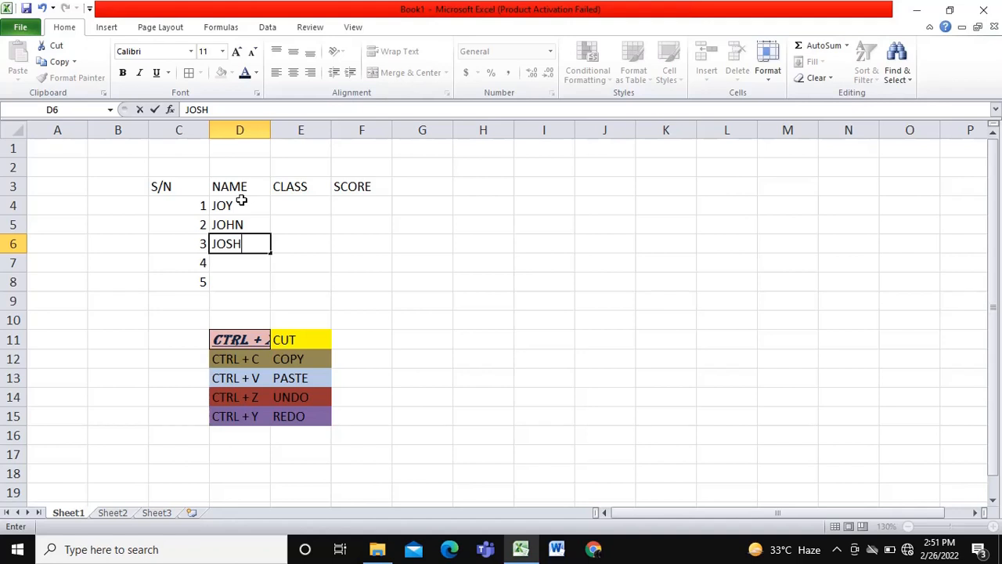
pyautogui.press('Return')
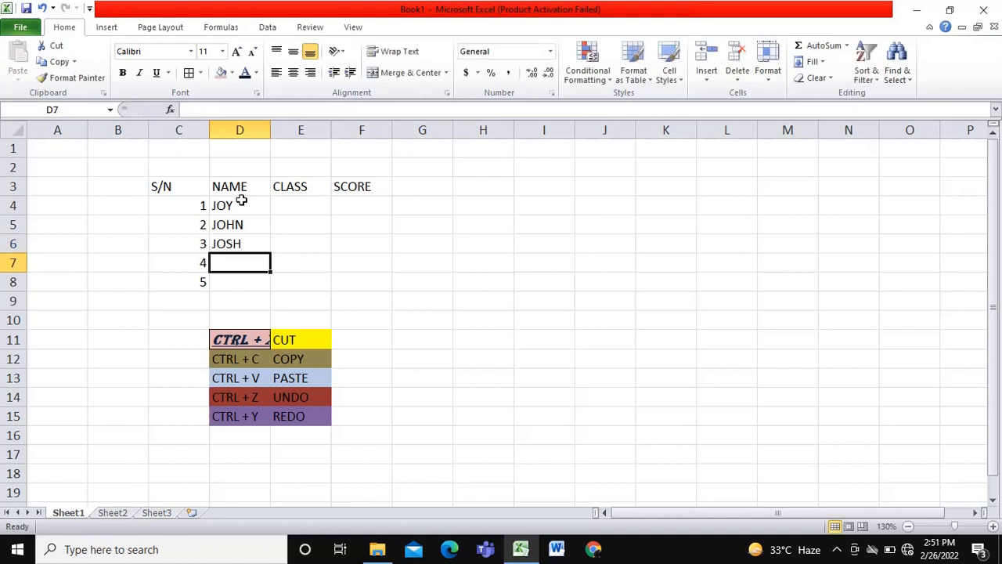
pyautogui.write('JAC')
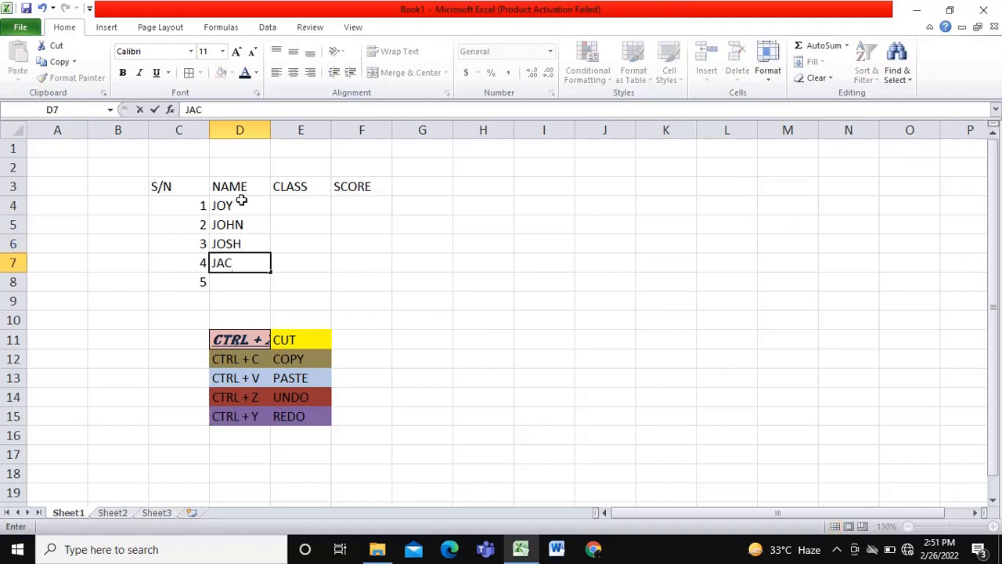
pyautogui.write('K')
pyautogui.press('Return')
pyautogui.write('JI')
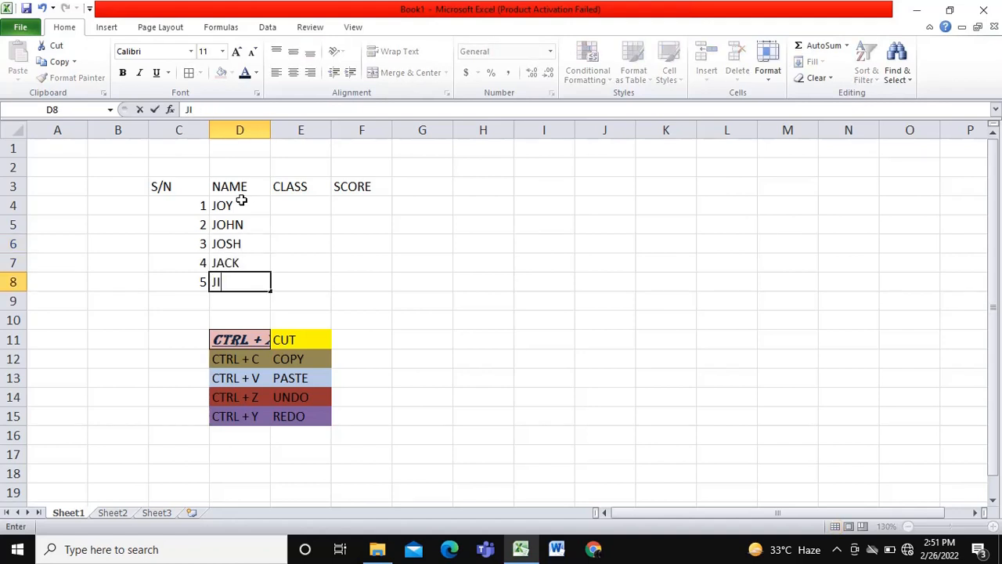
pyautogui.write('LL')
# - Fill the CLASS column in cells E4 to E8 with PURPLE, RED, GREEN, GREY and WHITE
pyautogui.click(309, 203)
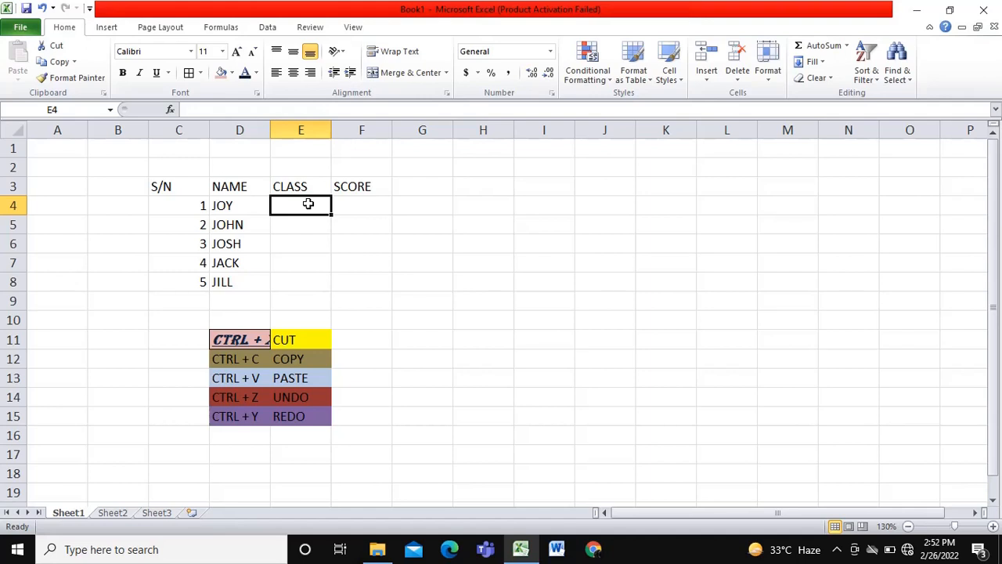
pyautogui.write('PU')
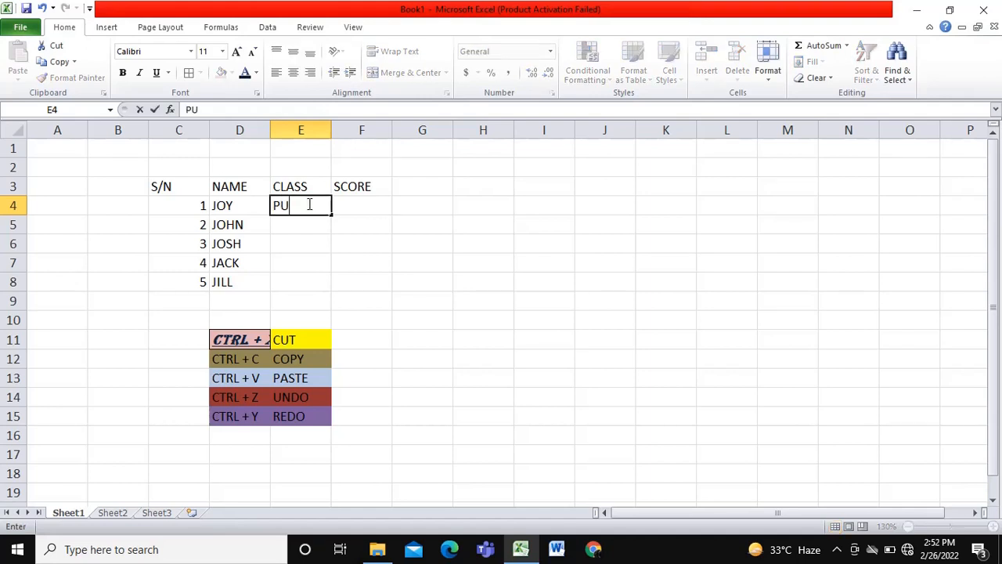
pyautogui.write('RPLE')
pyautogui.press('Return')
pyautogui.write('R')
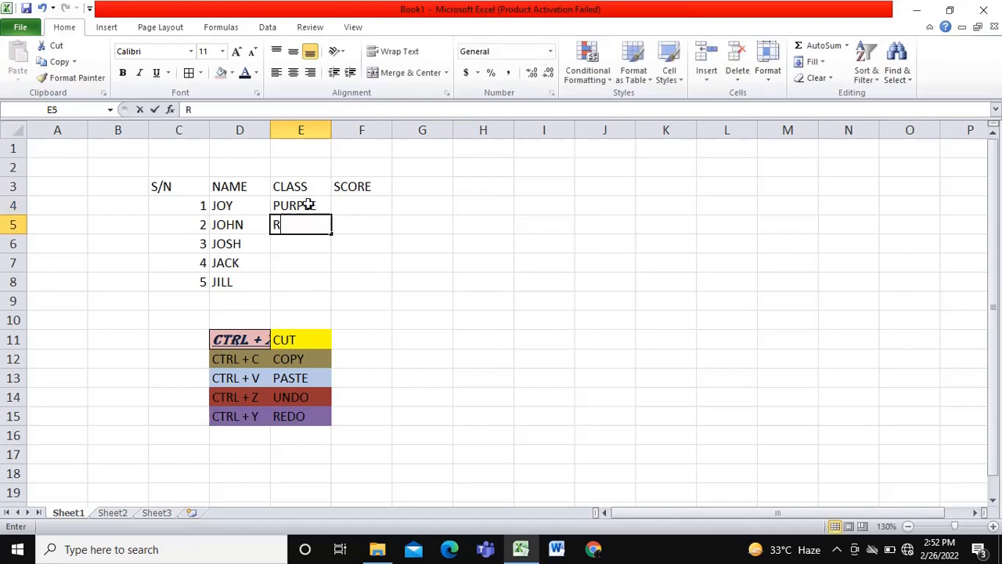
pyautogui.write('ED')
pyautogui.press('Return')
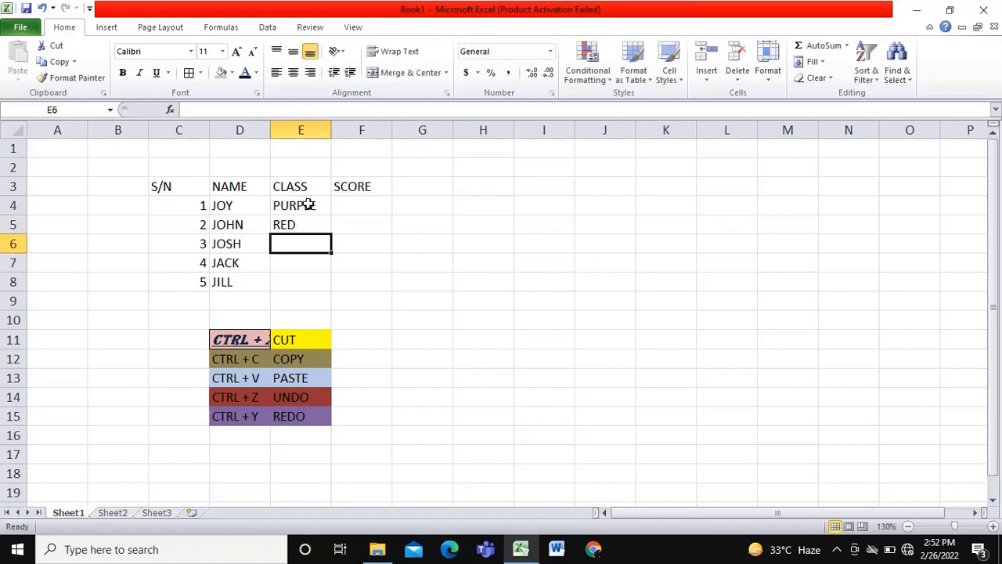
pyautogui.write('GREEN')
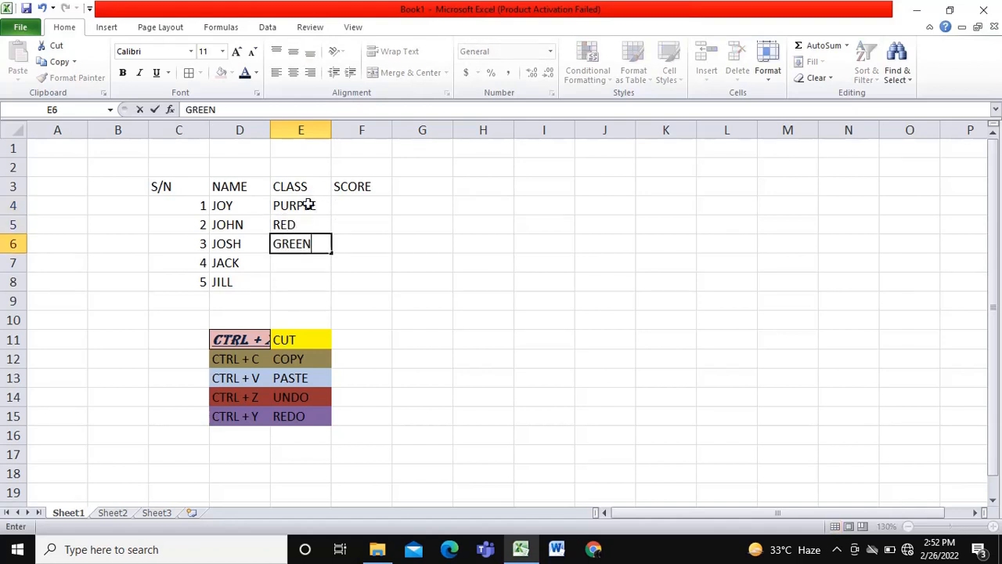
pyautogui.press('Return')
pyautogui.write('GRE')
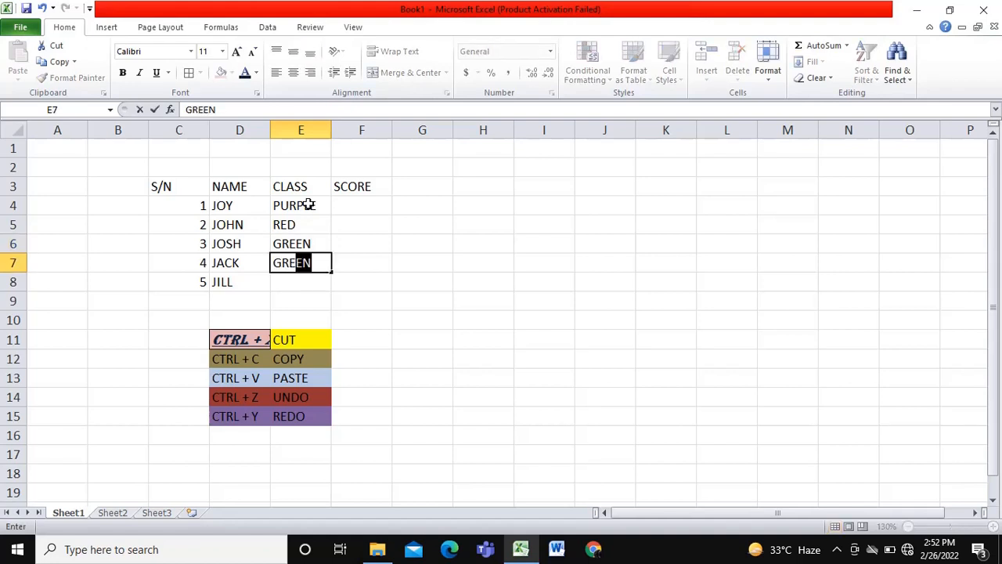
pyautogui.write('Y')
pyautogui.press('Return')
pyautogui.write('WHITE')
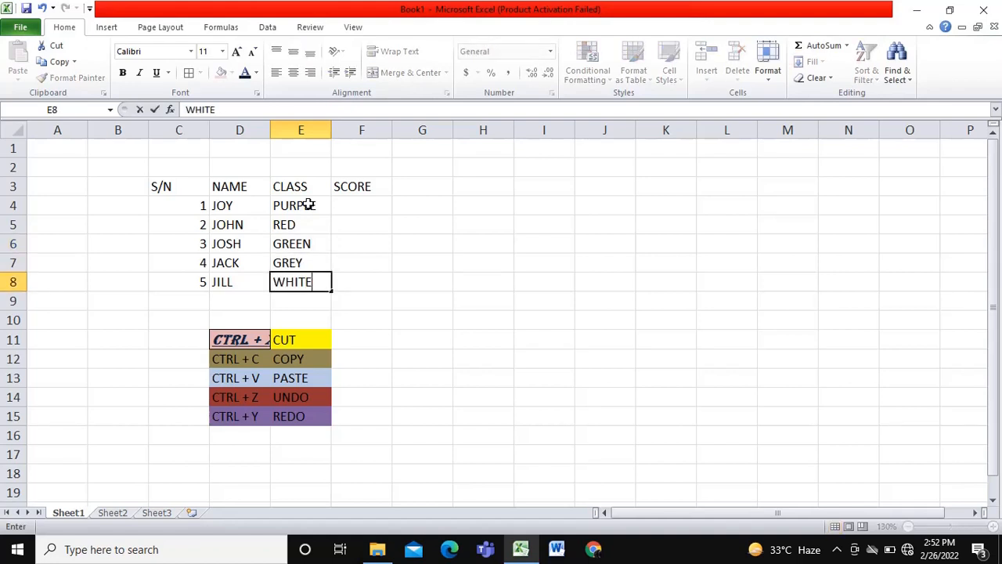
pyautogui.press('Tab')
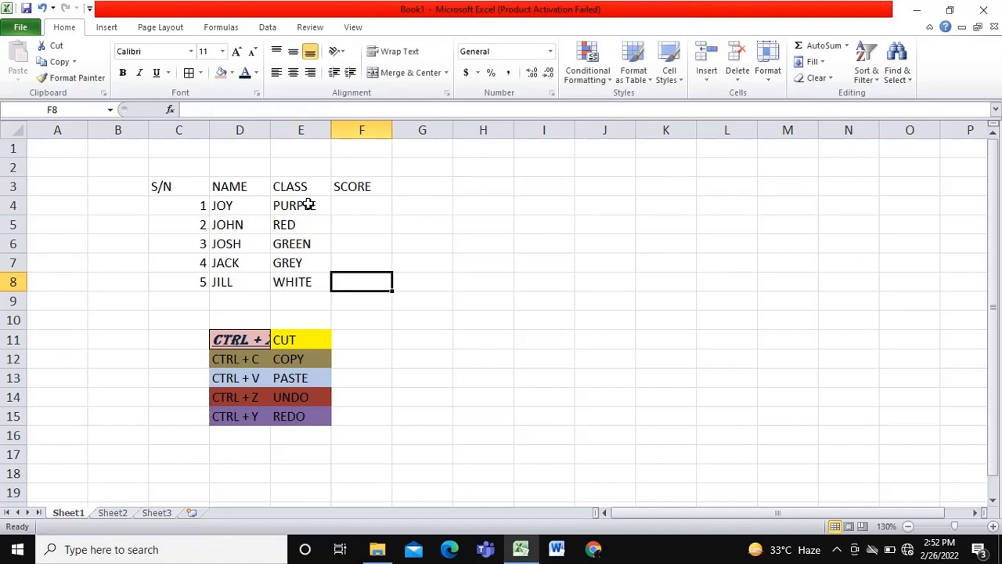
# - Enter the scores 1, 3, 5, 7 and 9 in cells F4 to F8 under the SCORE header
pyautogui.click(376, 207)
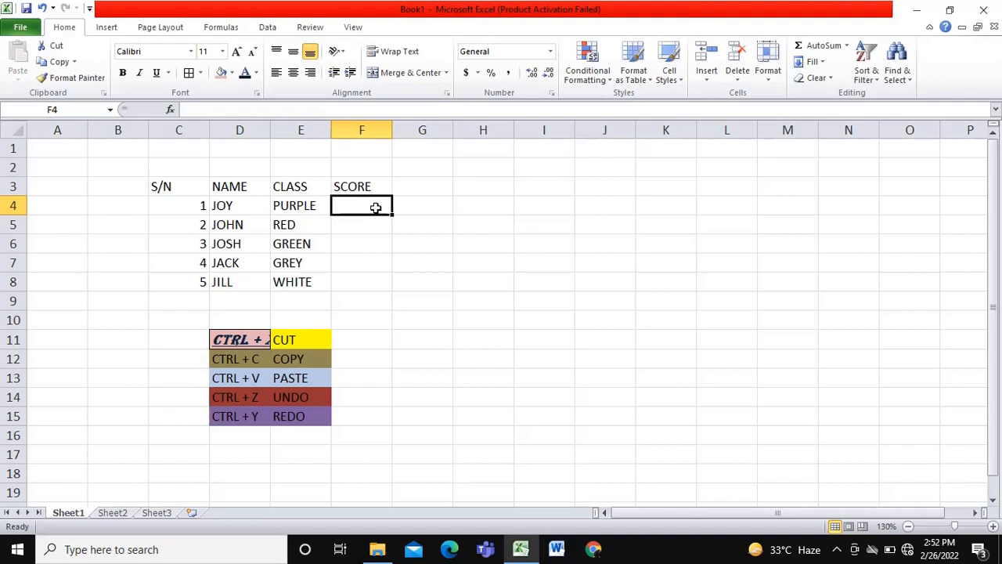
pyautogui.write('2')
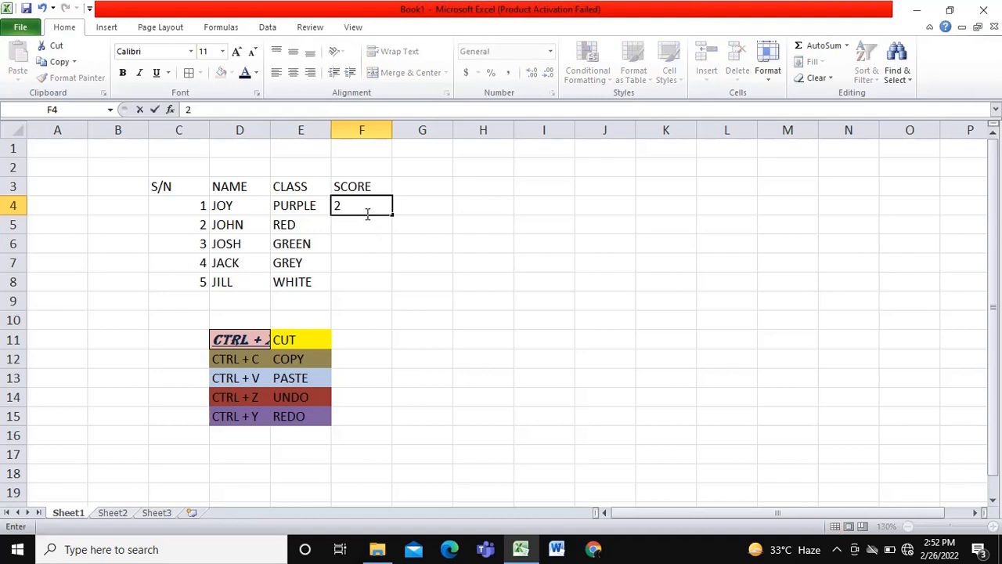
pyautogui.press('BackSpace')
pyautogui.write('1')
pyautogui.click(369, 225)
pyautogui.write('3')
pyautogui.click(385, 245)
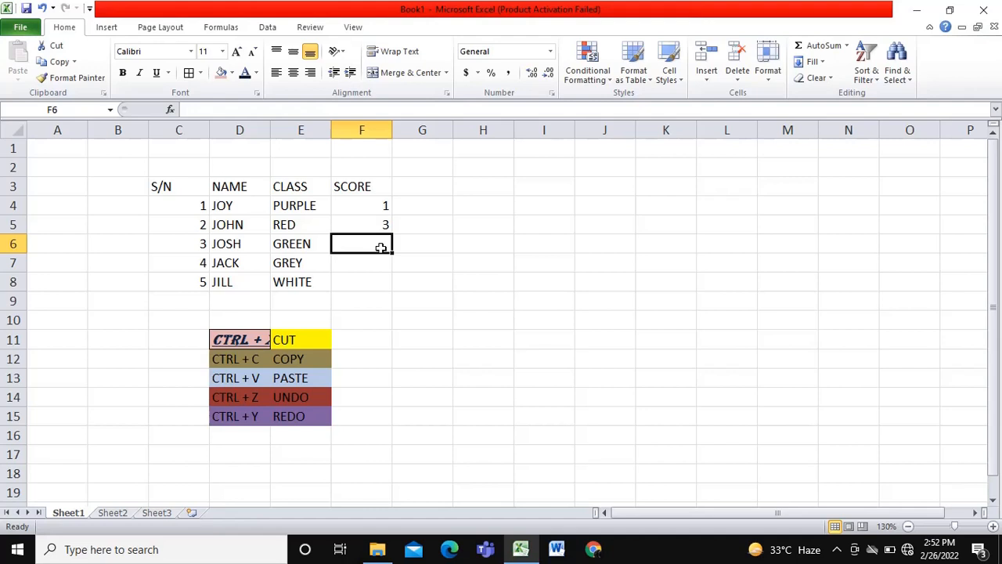
pyautogui.write('5')
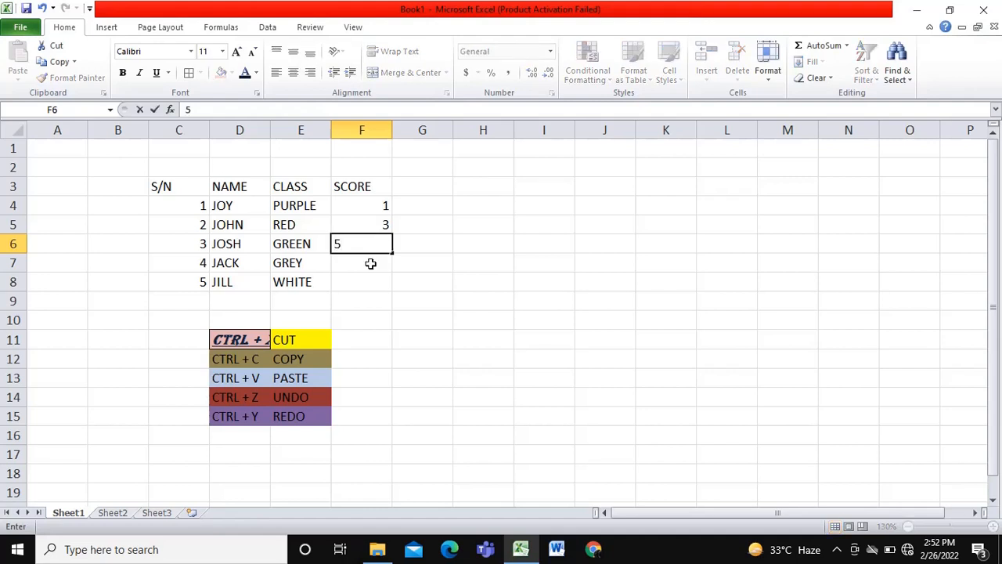
pyautogui.click(371, 265)
pyautogui.write('7')
pyautogui.click(369, 283)
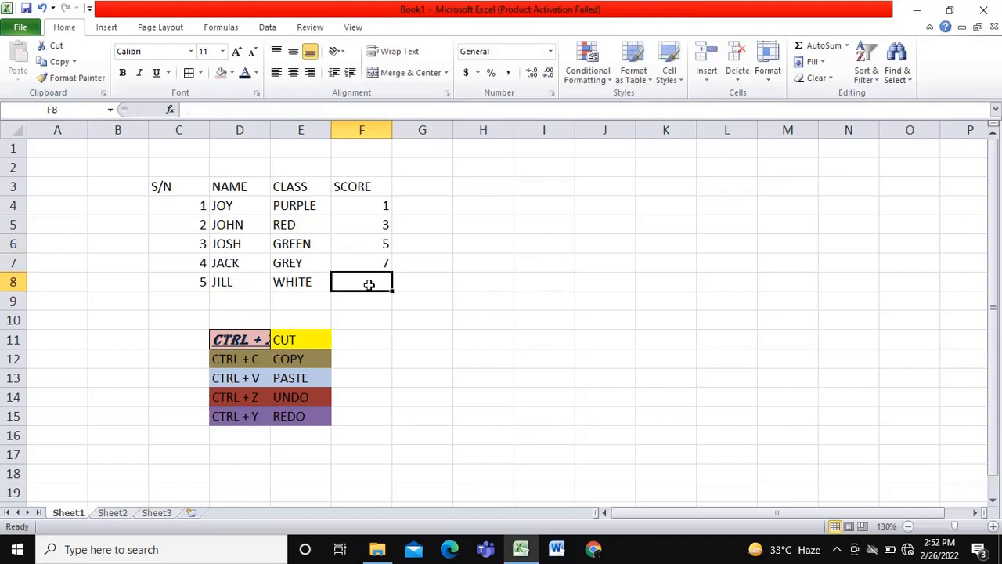
pyautogui.write('9')
pyautogui.click(422, 288)
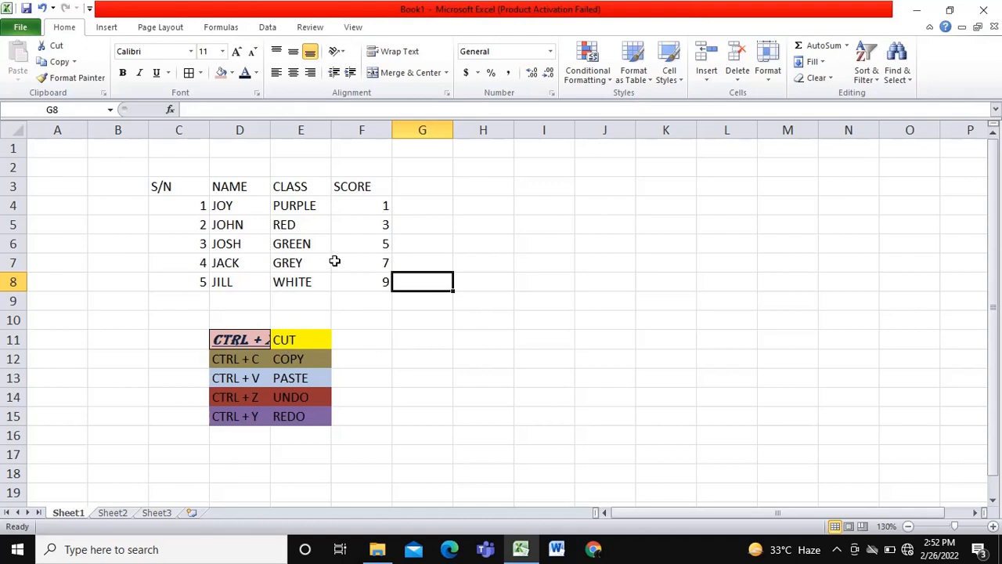
# - Select the whole student table C3:F8 and change its font to Arial Black
pyautogui.click(171, 185)
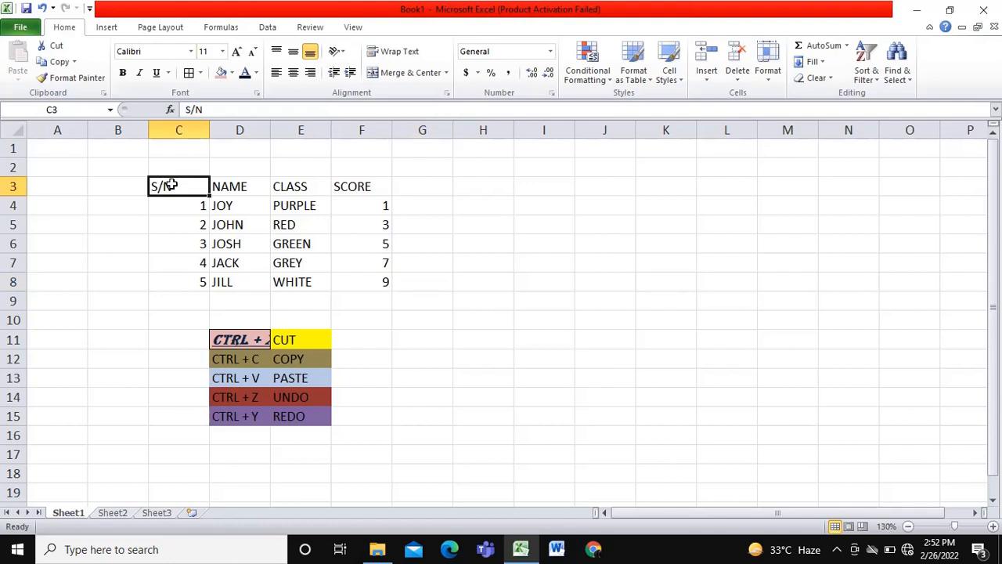
pyautogui.click(315, 193)
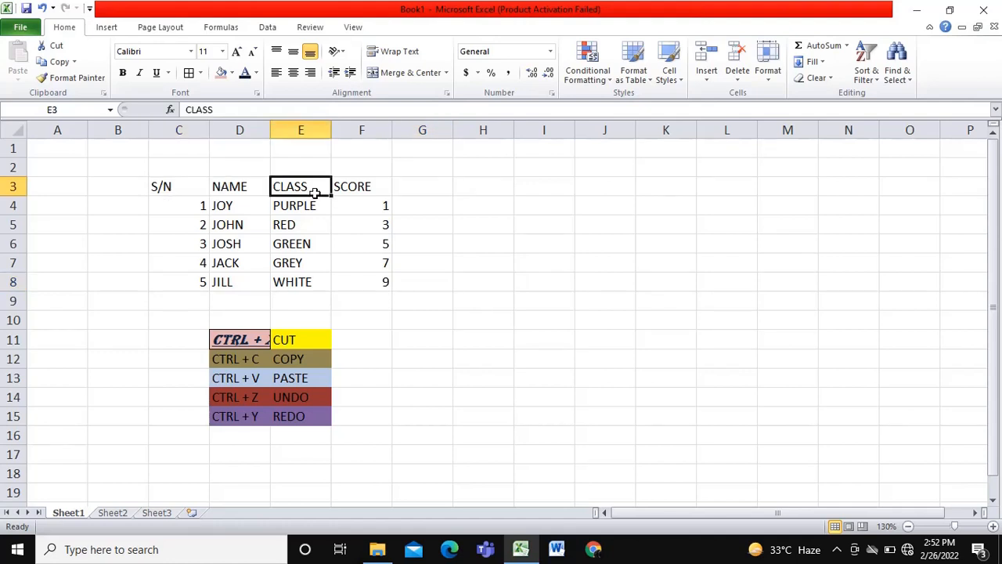
pyautogui.click(185, 188)
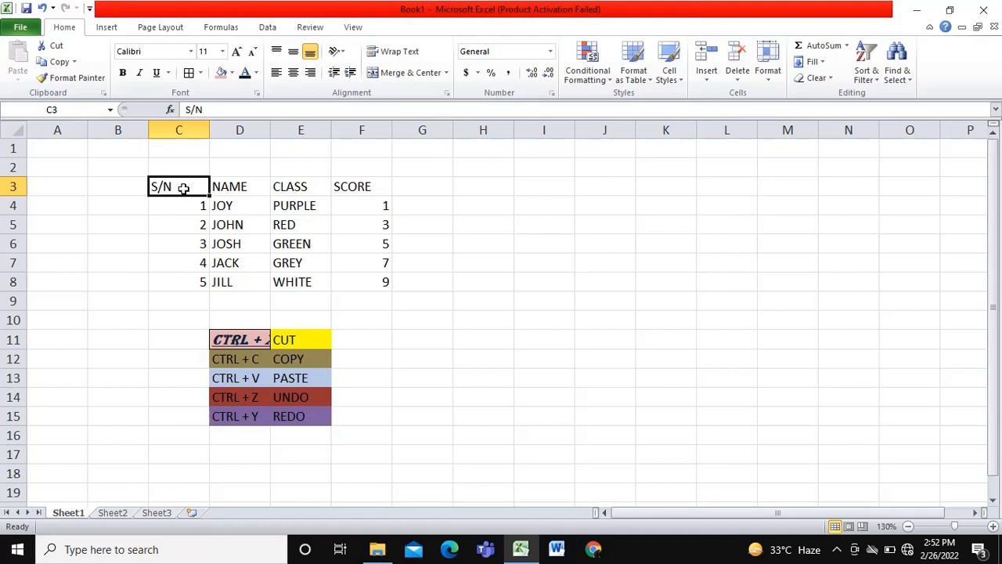
pyautogui.moveTo(184, 188); pyautogui.dragTo(389, 282)
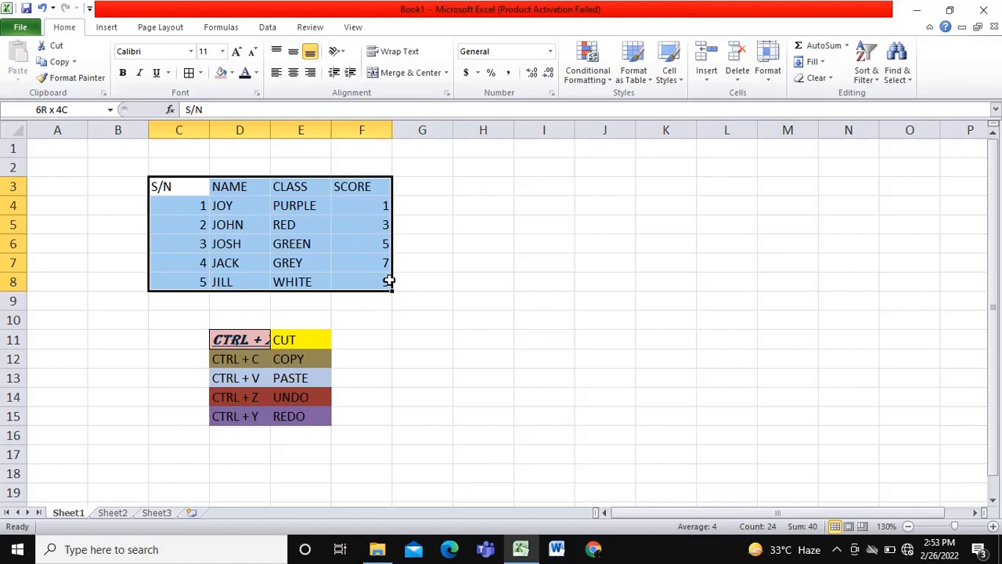
pyautogui.moveTo(389, 282)
pyautogui.mouseDown()
pyautogui.moveTo(324, 257)
pyautogui.moveTo(290, 258)
pyautogui.moveTo(287, 202)
pyautogui.moveTo(353, 217)
pyautogui.moveTo(378, 280)
pyautogui.mouseUp()
pyautogui.click(192, 52)
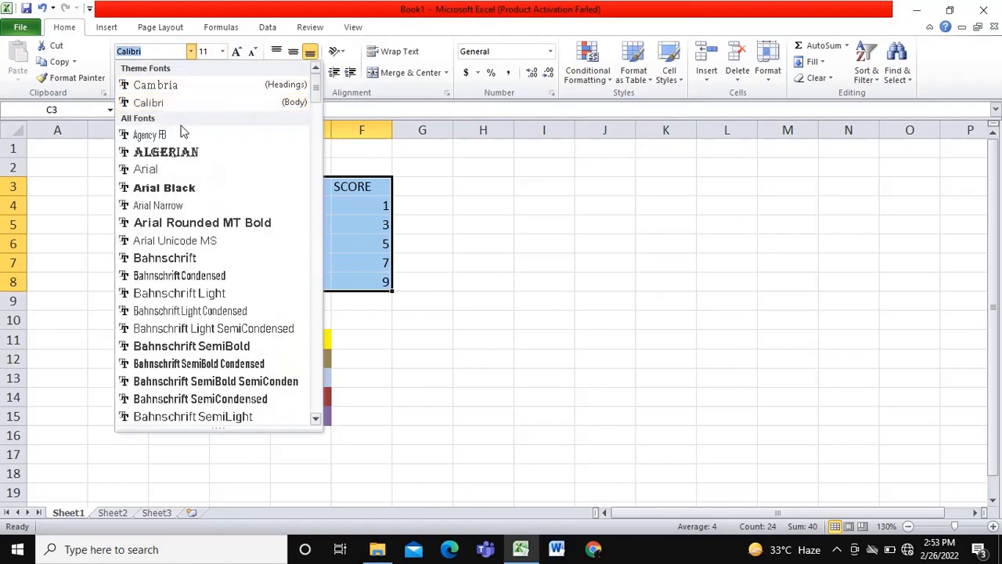
pyautogui.click(174, 190)
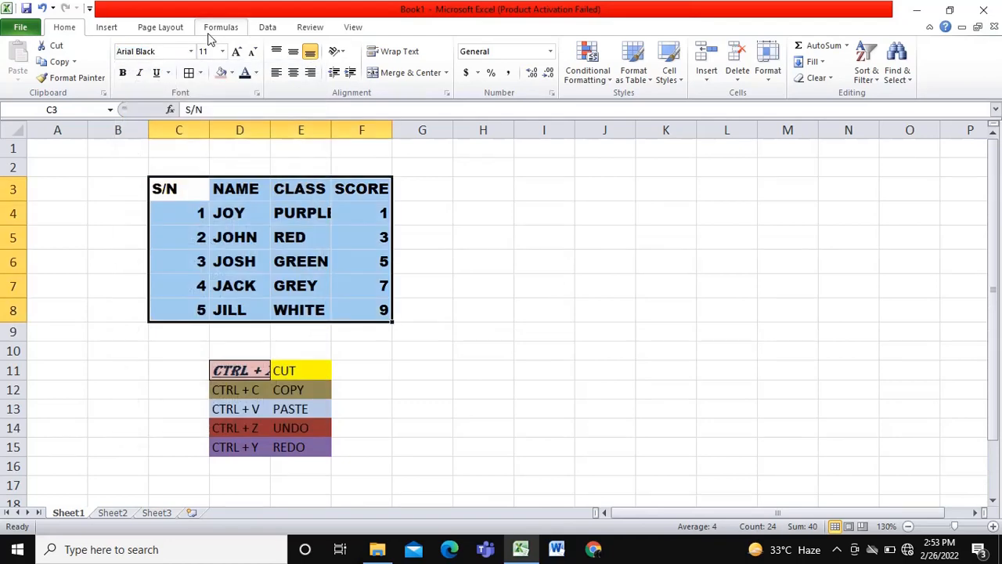
# - Set the font size of the selected student table to 6.5
pyautogui.click(224, 52)
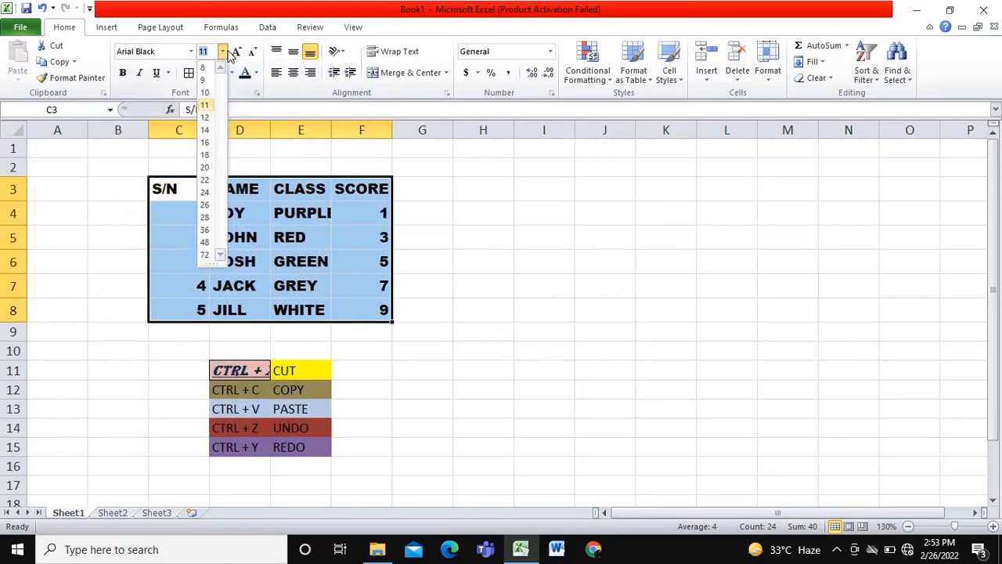
pyautogui.write('6.5')
pyautogui.press('Return')
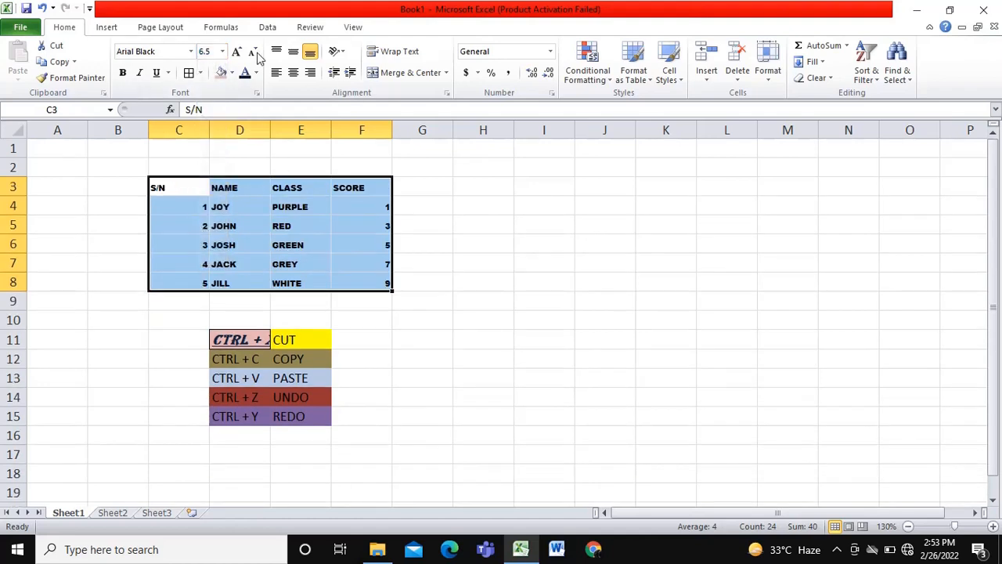
# - Increase the selected student table's font size to 8 and make its text bold, italic and underlined
pyautogui.click(236, 51)
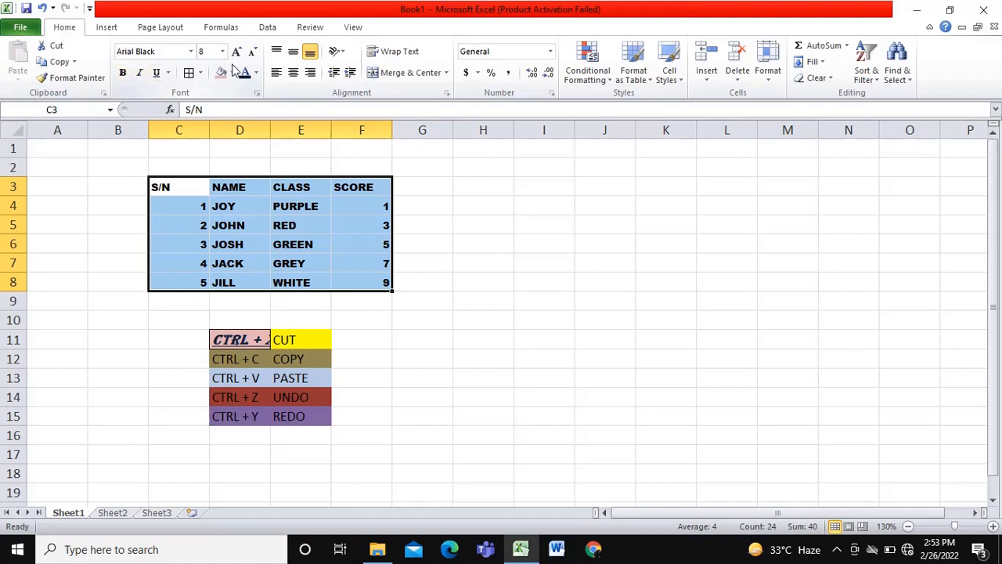
pyautogui.click(123, 73)
pyautogui.click(139, 73)
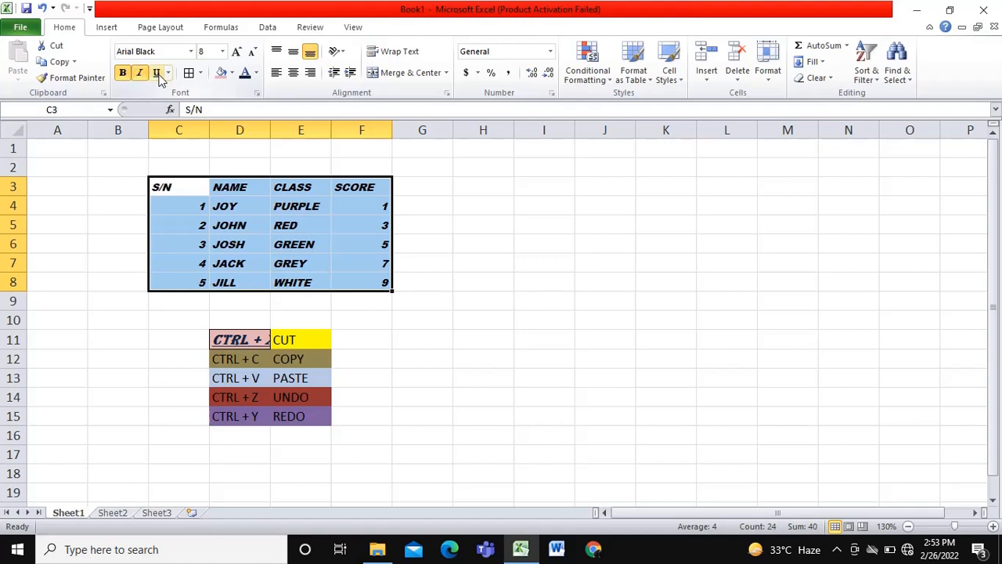
pyautogui.click(157, 73)
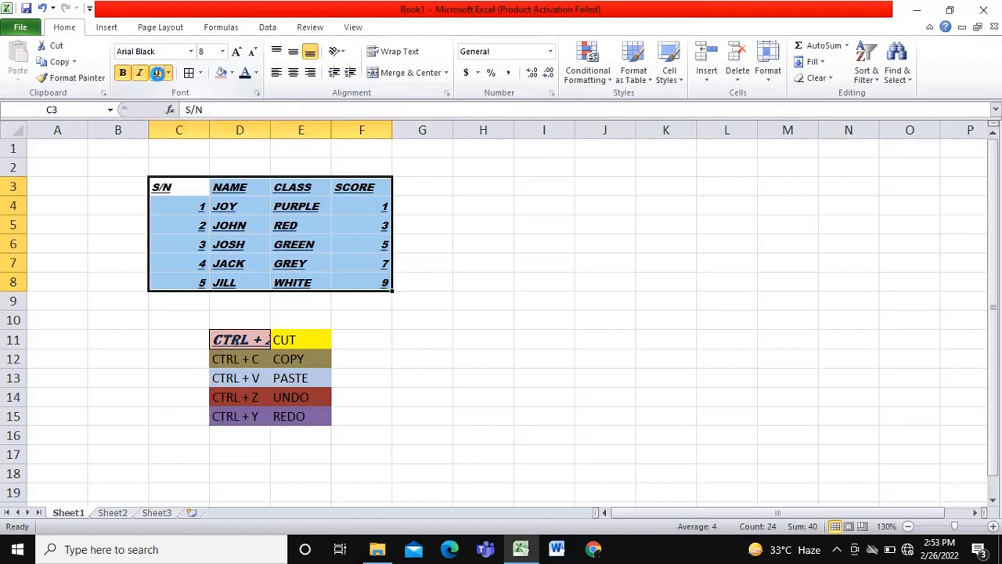
# - Apply all borders to the selected student table and fill its cells with light olive green
pyautogui.click(200, 73)
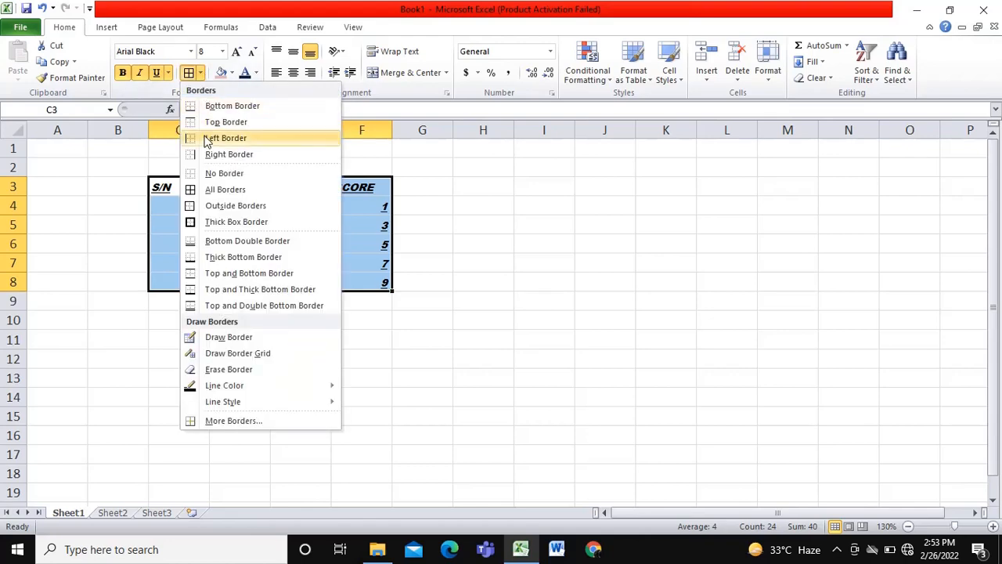
pyautogui.click(205, 191)
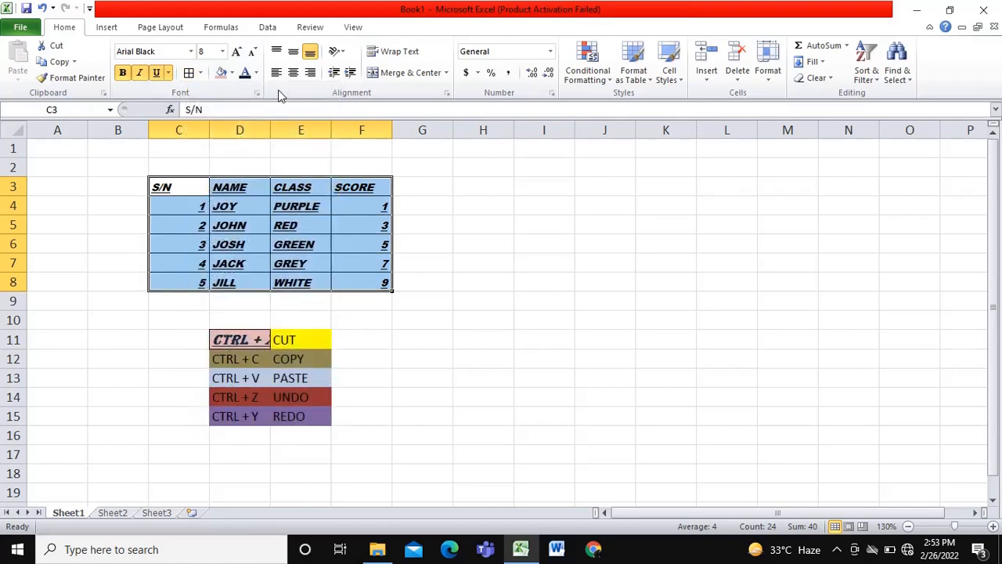
pyautogui.click(231, 73)
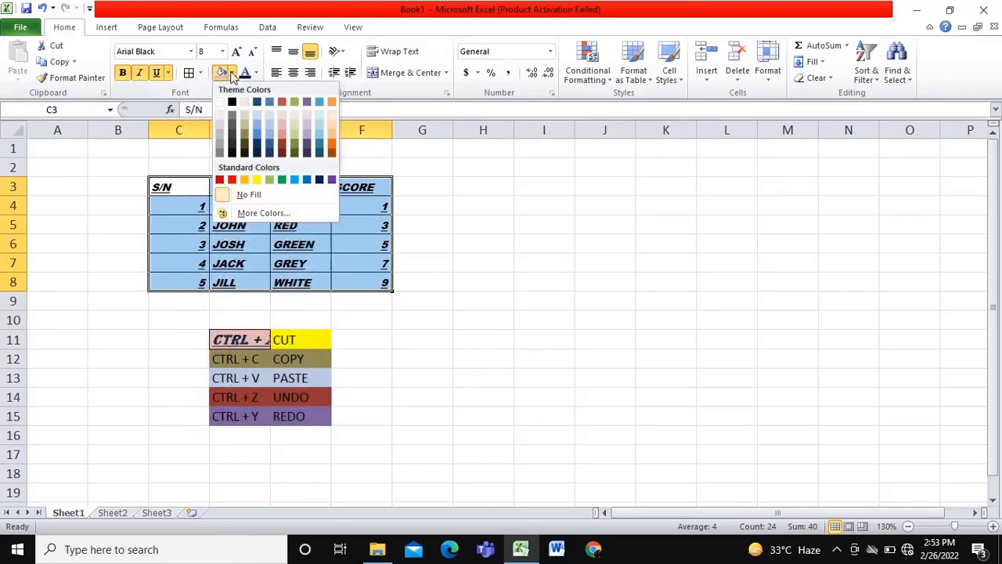
pyautogui.click(297, 139)
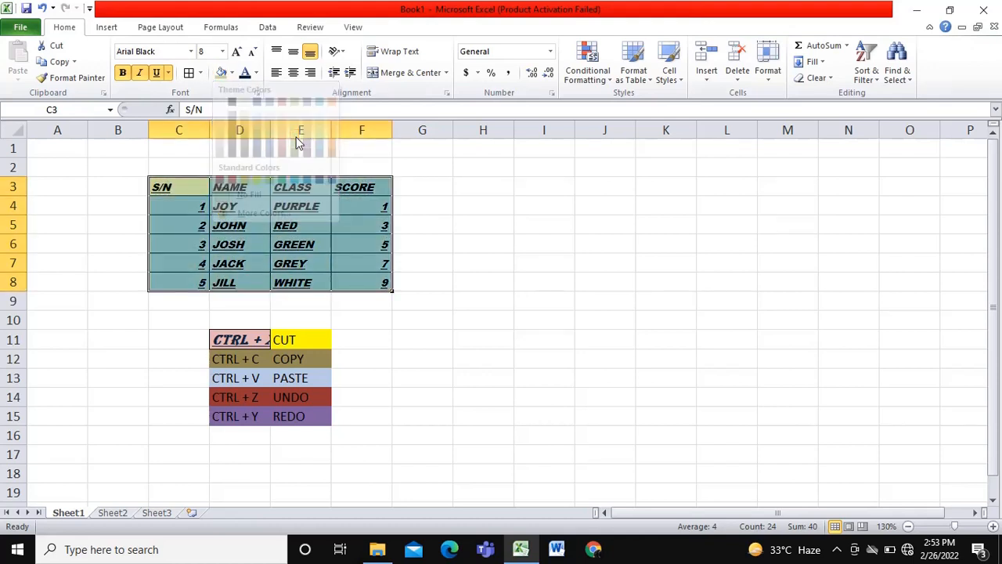
# - Change the font colour of the selected student table to dark orange, then deselect the table
pyautogui.click(256, 73)
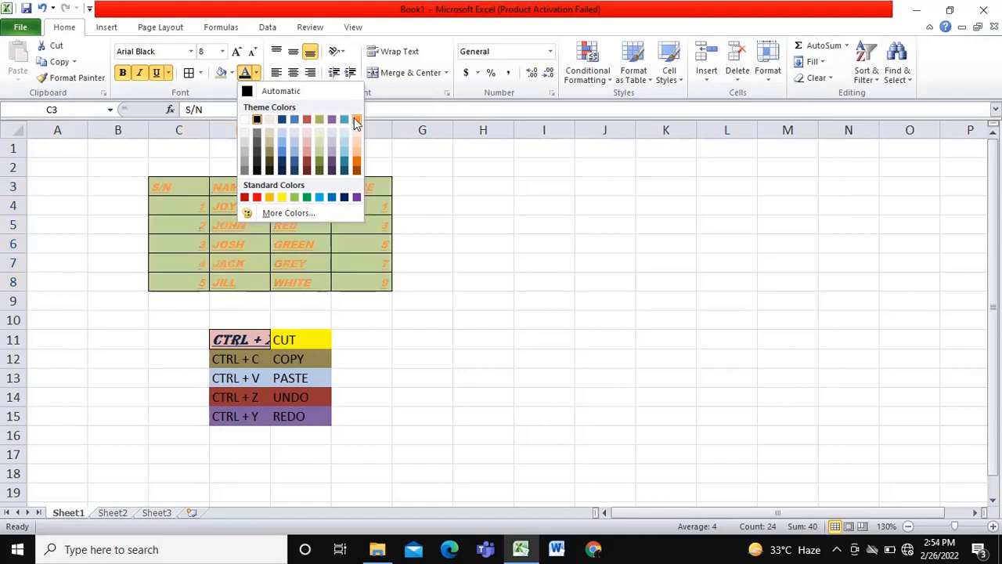
pyautogui.click(357, 171)
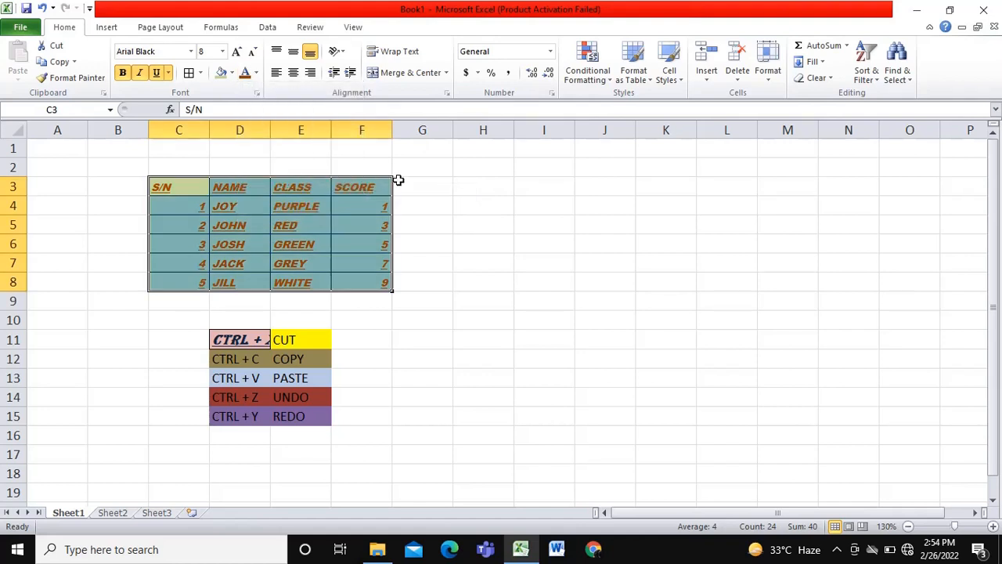
pyautogui.click(577, 185)
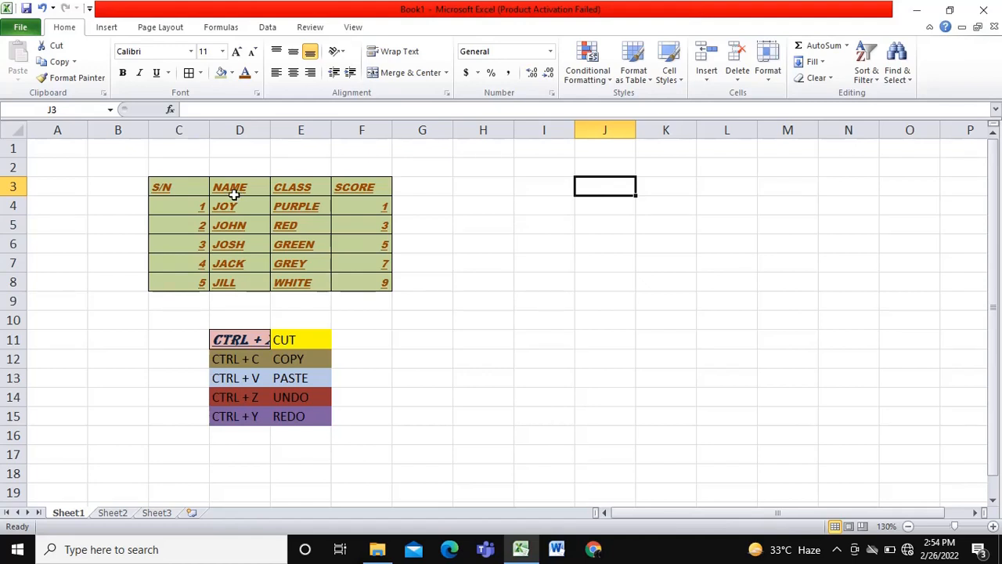
# - Demonstrate selecting the student table range C3:F8, first starting from cell C3 and again starting from cell C8
pyautogui.click(169, 187)
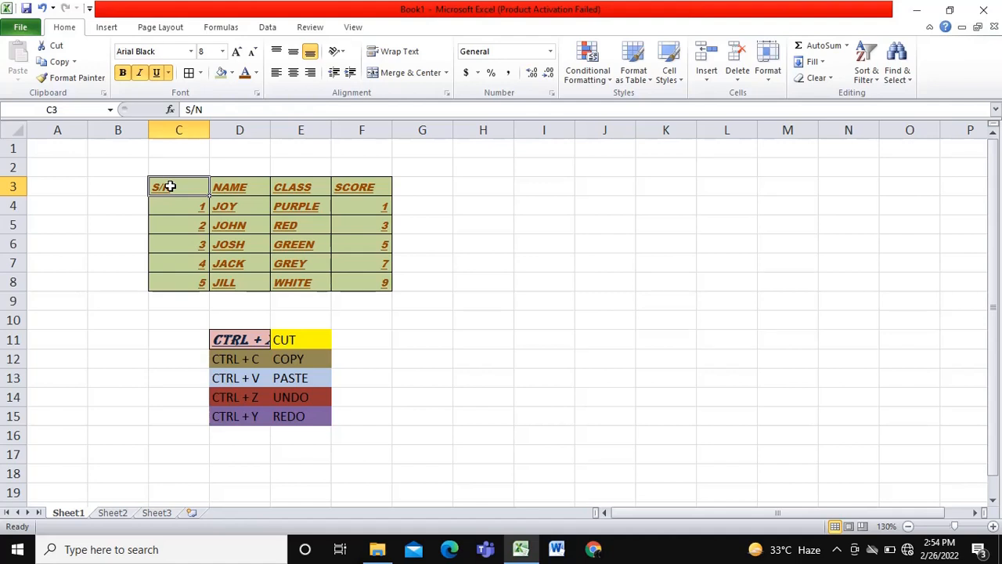
pyautogui.moveTo(169, 186); pyautogui.dragTo(383, 282)
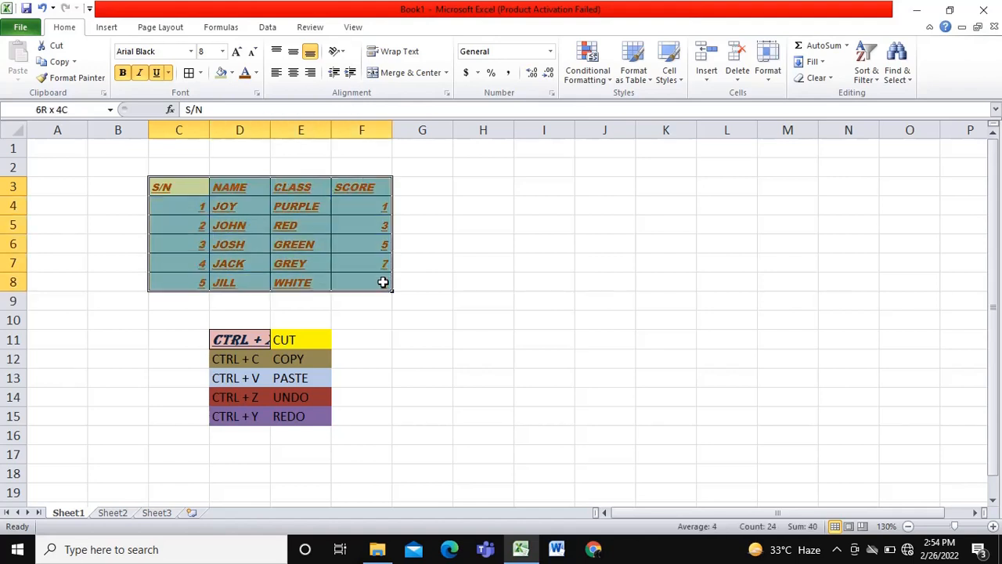
pyautogui.click(194, 185)
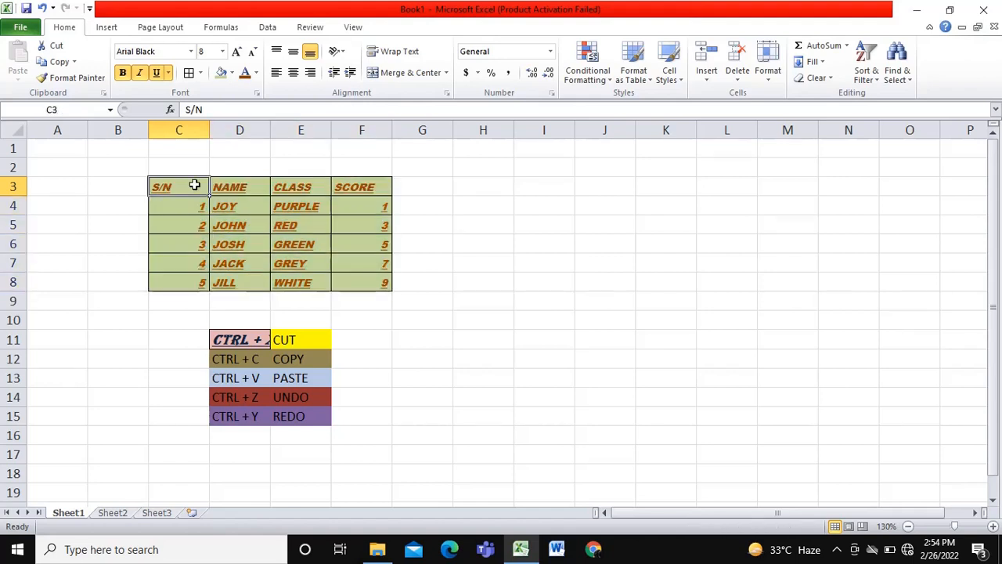
pyautogui.click(358, 185)
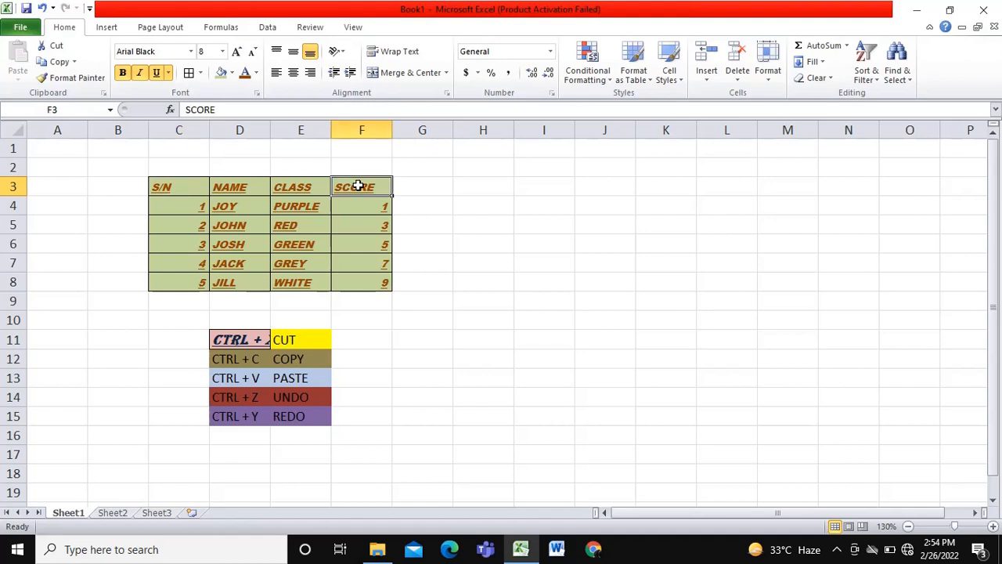
pyautogui.click(362, 285)
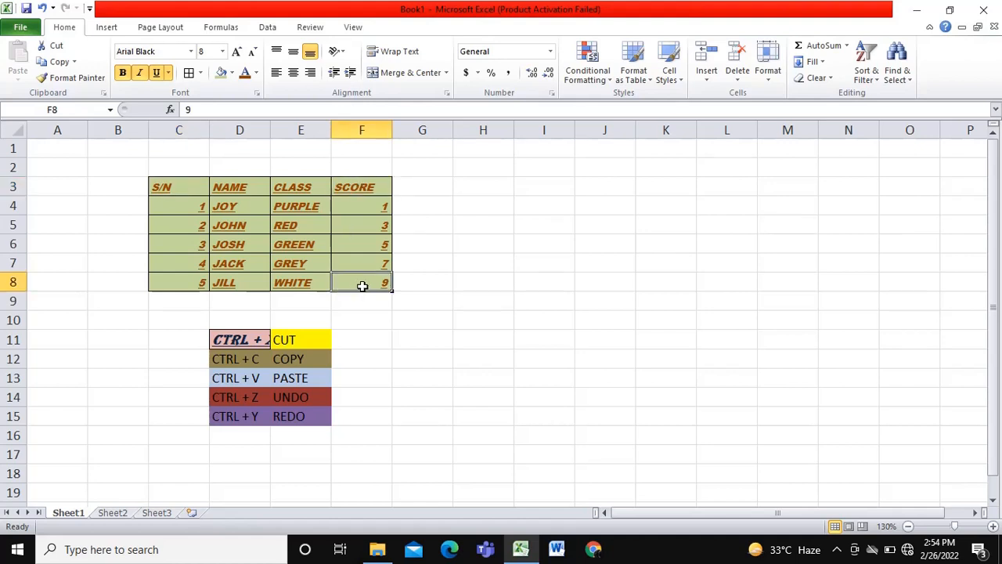
pyautogui.click(185, 285)
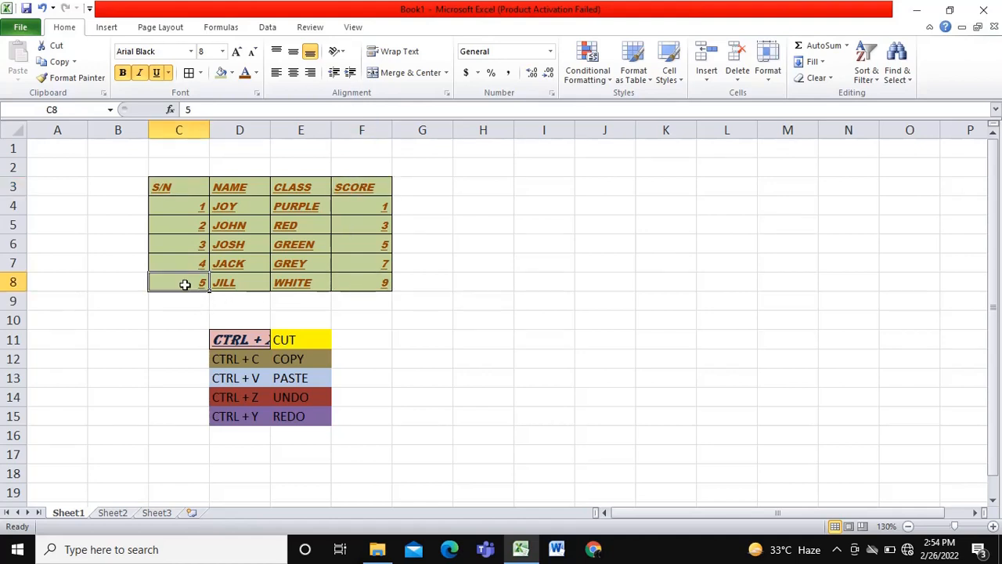
pyautogui.moveTo(185, 284); pyautogui.dragTo(369, 188)
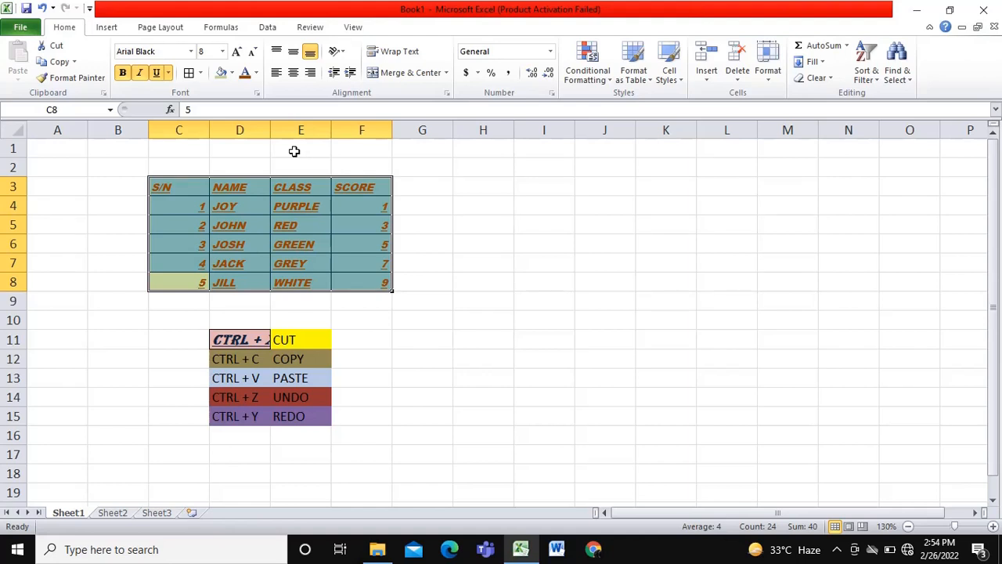
# - Copy the formatting of the CTRL + X cell D11 onto the whole student table C3:F8 with Format Painter
pyautogui.click(244, 339)
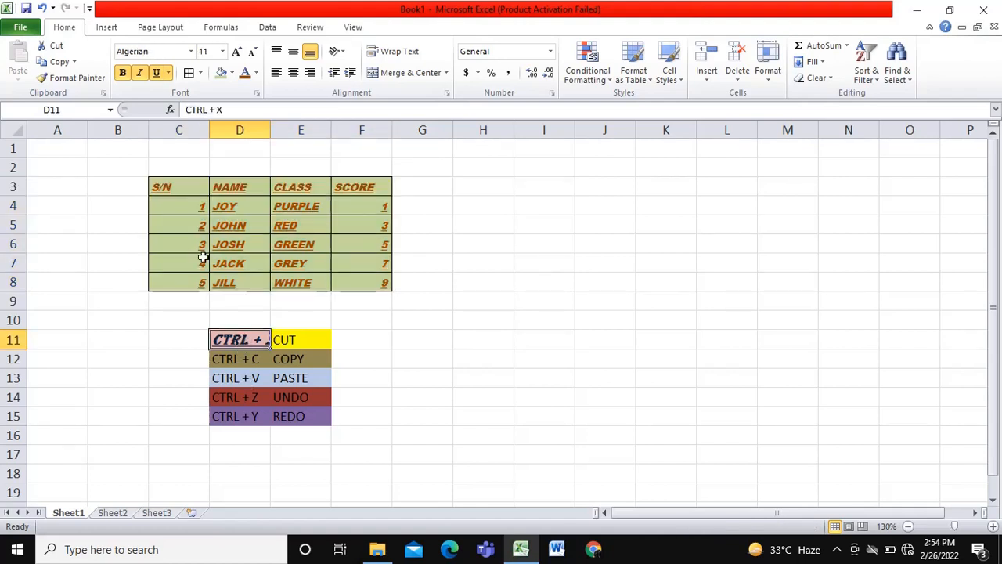
pyautogui.click(80, 77)
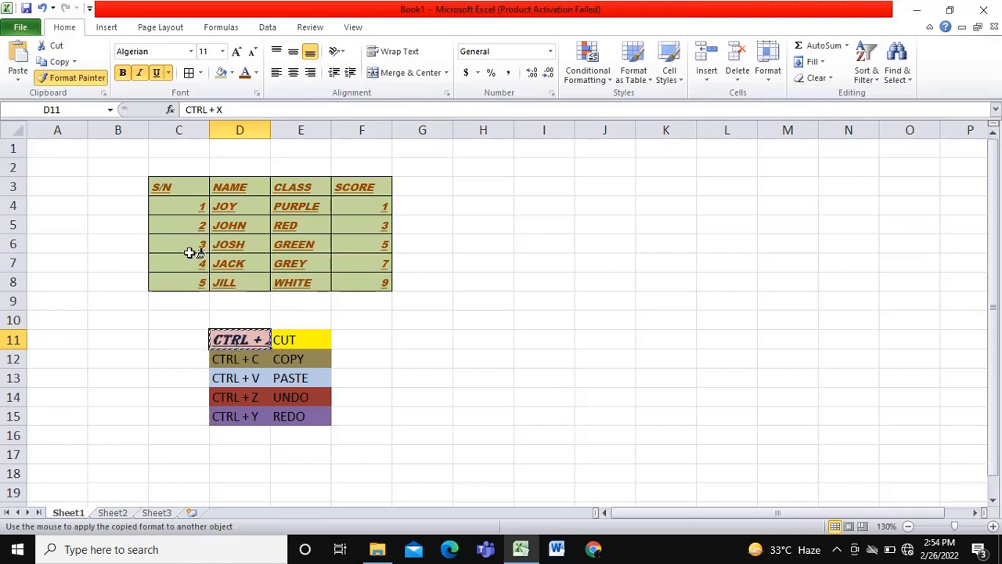
pyautogui.click(187, 185)
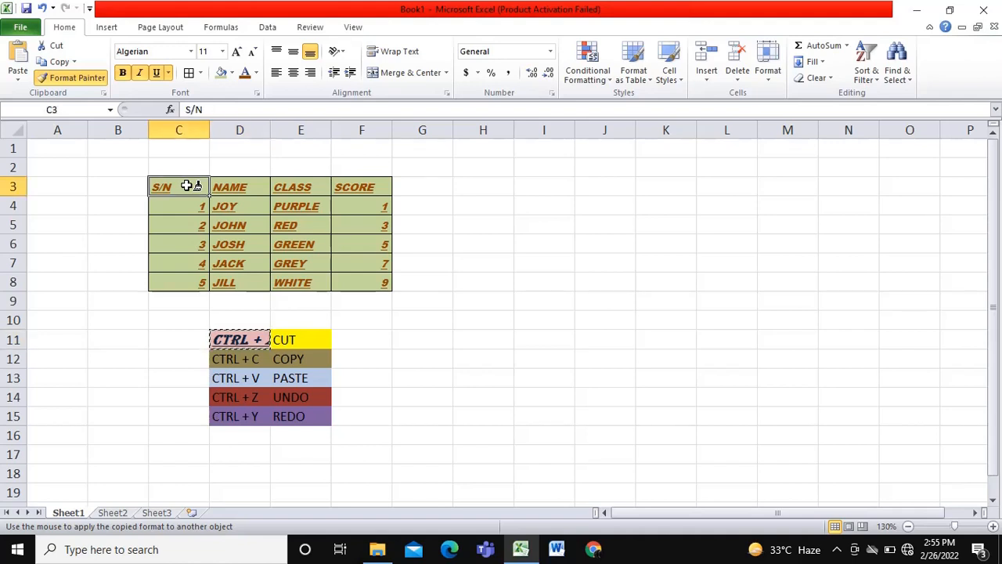
pyautogui.moveTo(187, 186)
pyautogui.mouseDown()
pyautogui.moveTo(315, 233)
pyautogui.moveTo(369, 264)
pyautogui.moveTo(367, 280)
pyautogui.mouseUp()
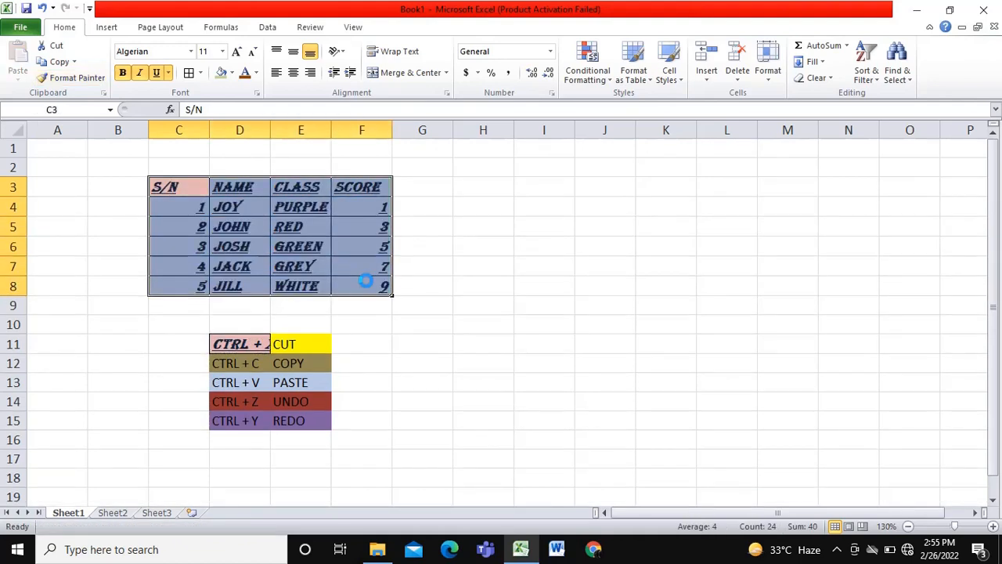
pyautogui.click(456, 253)
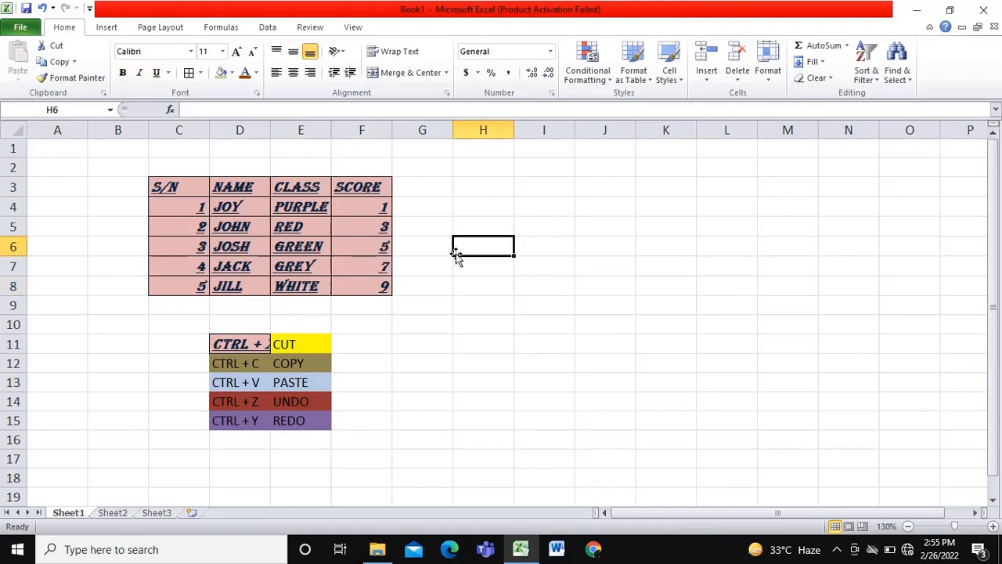